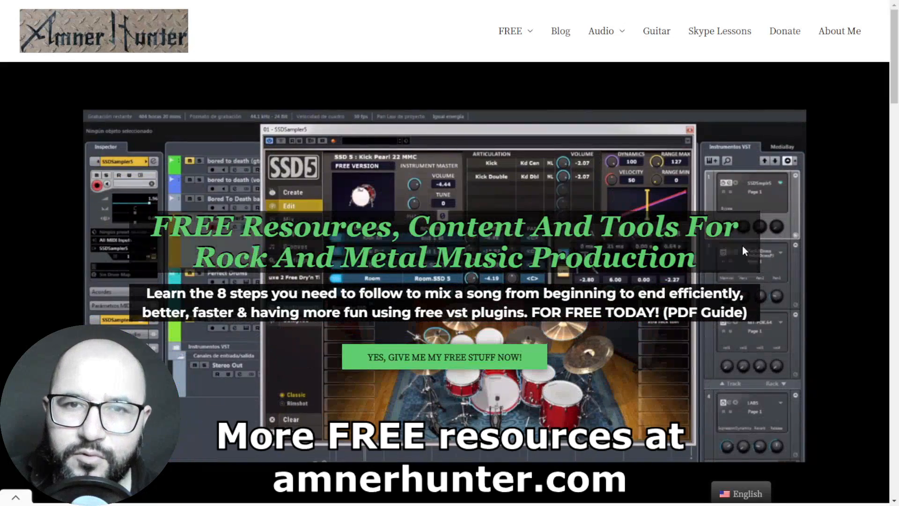
pyautogui.moveTo(513, 39)
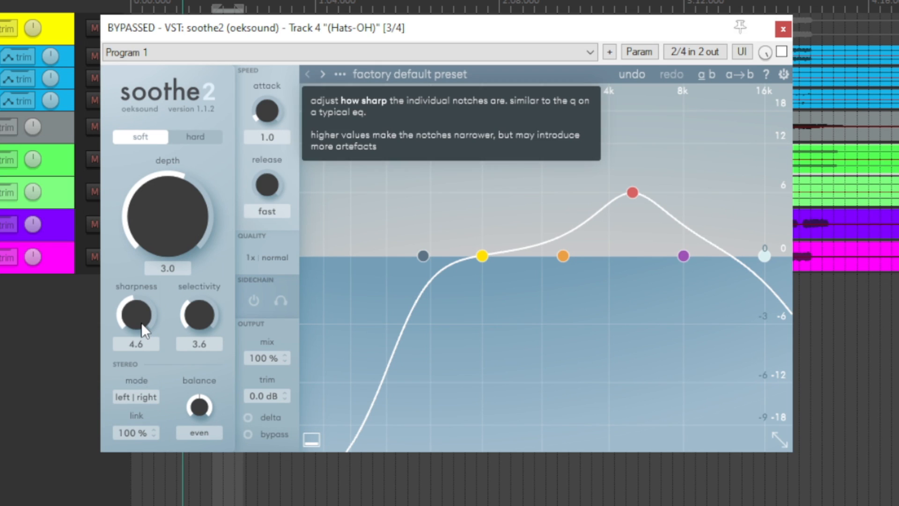
# - Try a higher sharpness setting of 5.3 on the hats track and restore it to 4.6
pyautogui.scroll(2, 134, 343)
pyautogui.scroll(-4, 135, 311)
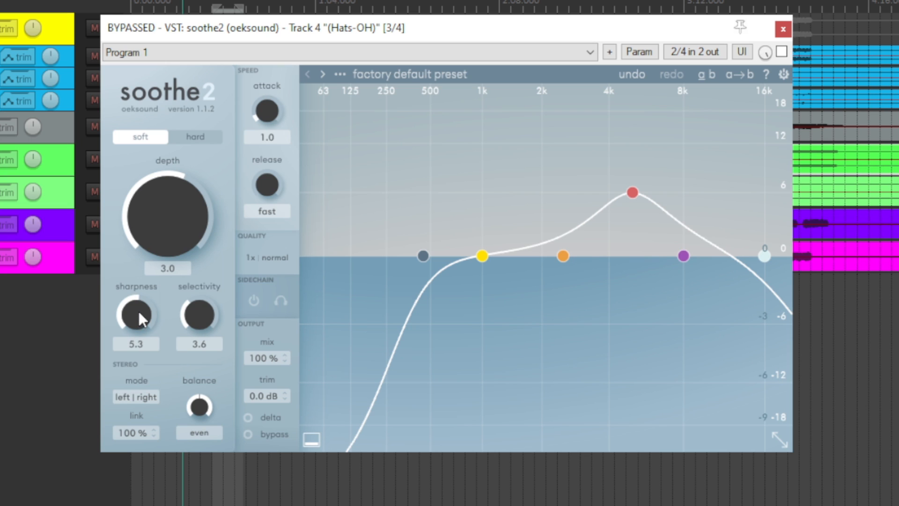
pyautogui.scroll(-7, 139, 313)
# - Try the stereo mode and stereo link controls, bringing them back to left | right and 100%
pyautogui.click(144, 396)
pyautogui.moveTo(134, 434)
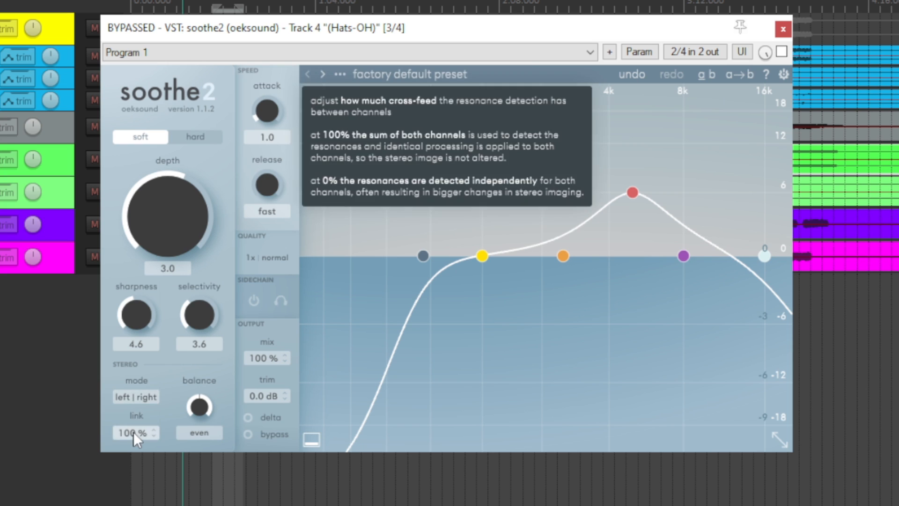
pyautogui.moveTo(135, 438); pyautogui.dragTo(140, 505)
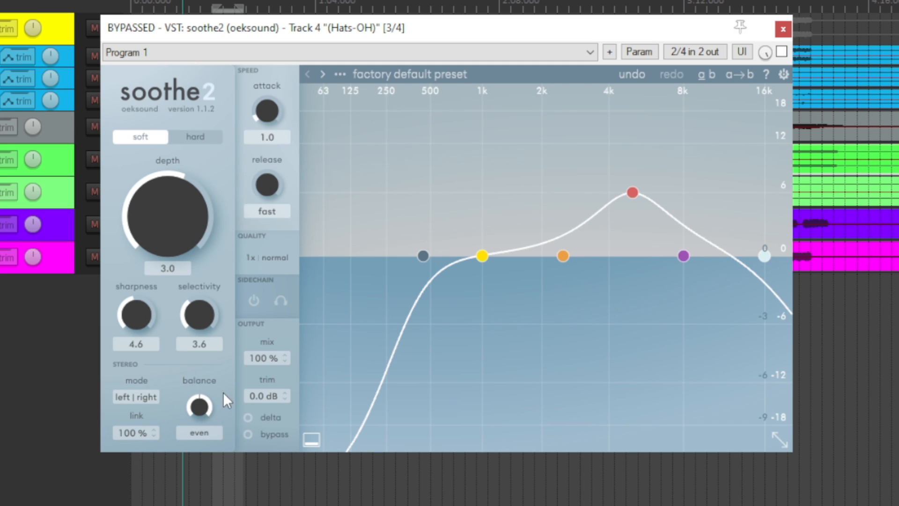
# - Try the stereo balance at only right, reset it to even, and return the stereo mode to left | right
pyautogui.moveTo(204, 444); pyautogui.dragTo(204, 505)
pyautogui.moveTo(204, 346); pyautogui.dragTo(222, 81)
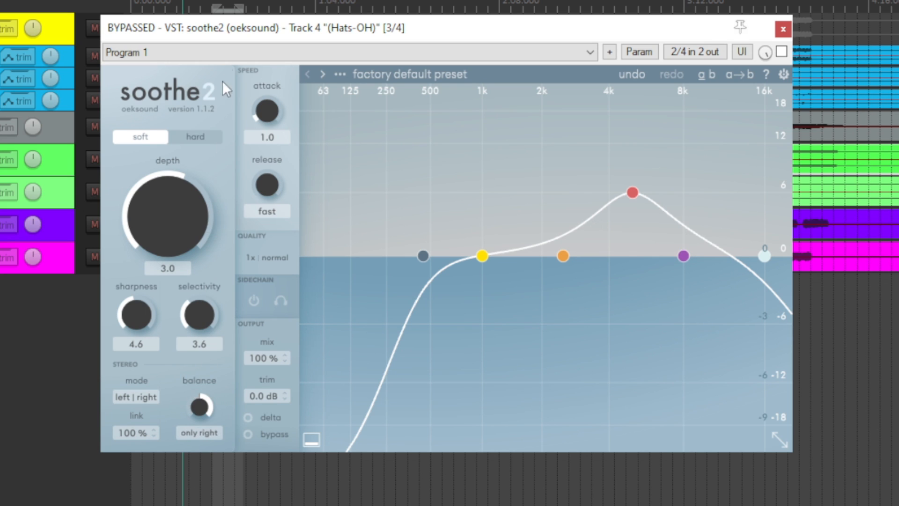
pyautogui.doubleClick(201, 408)
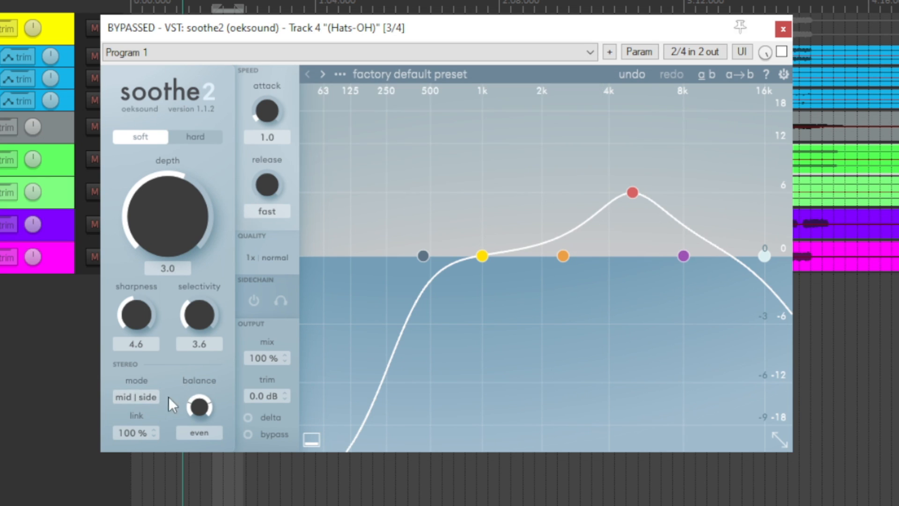
pyautogui.click(138, 401)
# - Examine the real-time oversampling choices in the quality settings and leave them as they are
pyautogui.click(265, 258)
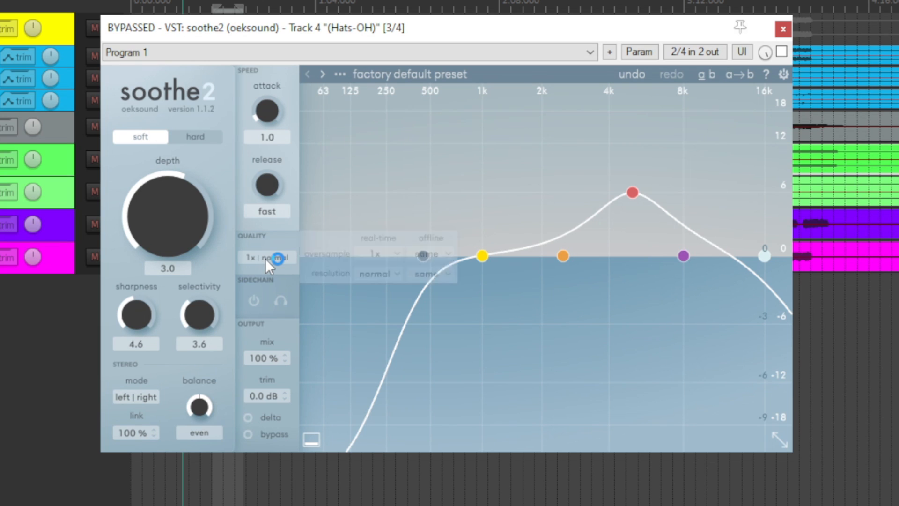
pyautogui.click(390, 253)
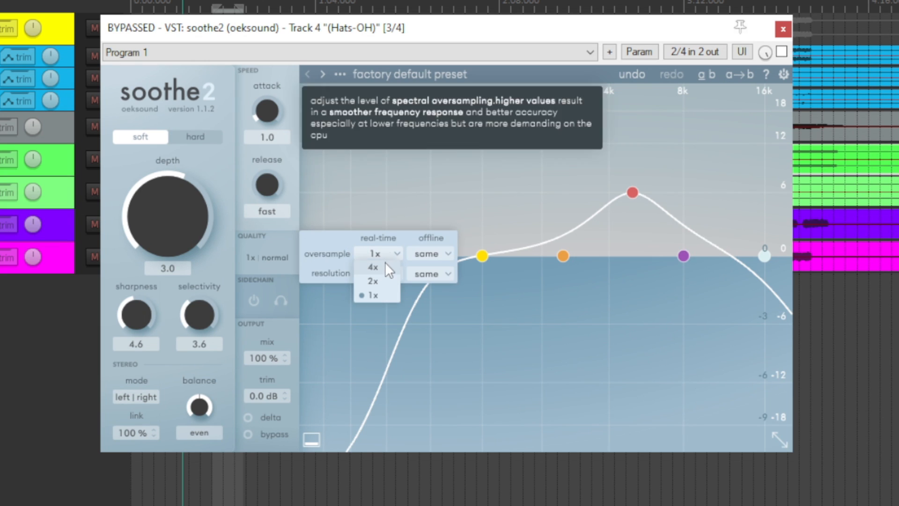
pyautogui.click(414, 246)
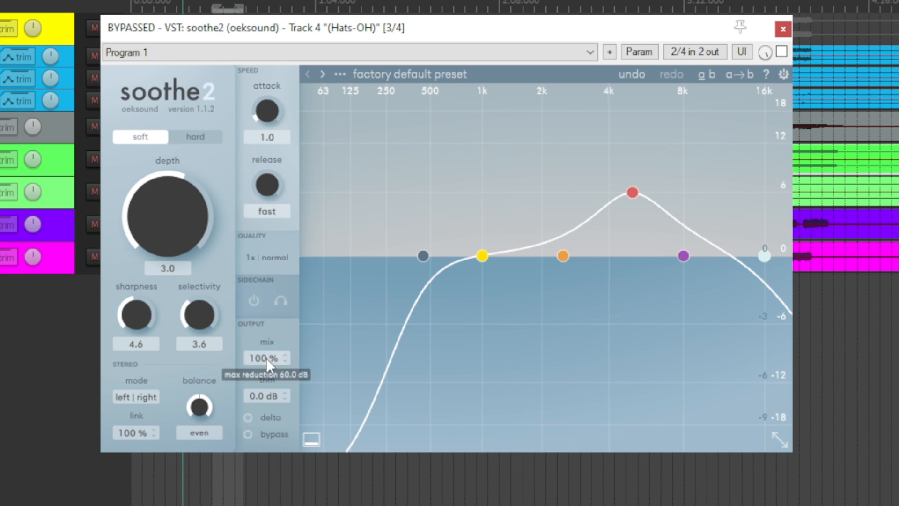
# - Try lower output mix amounts such as 50% and bring the mix back to 100%
pyautogui.moveTo(266, 358); pyautogui.dragTo(261, 487)
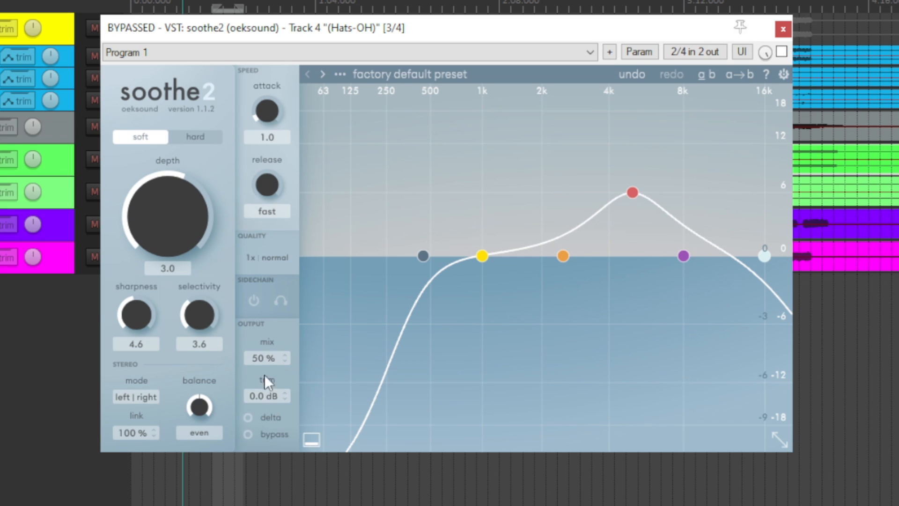
pyautogui.click(264, 359)
pyautogui.press('Return')
pyautogui.moveTo(277, 362); pyautogui.dragTo(271, 434)
pyautogui.moveTo(260, 364); pyautogui.dragTo(263, 408)
pyautogui.click(285, 343)
pyautogui.moveTo(276, 336); pyautogui.dragTo(290, 268)
# - Try delta monitoring and the plugin's internal bypass, leaving both switched off
pyautogui.click(247, 417)
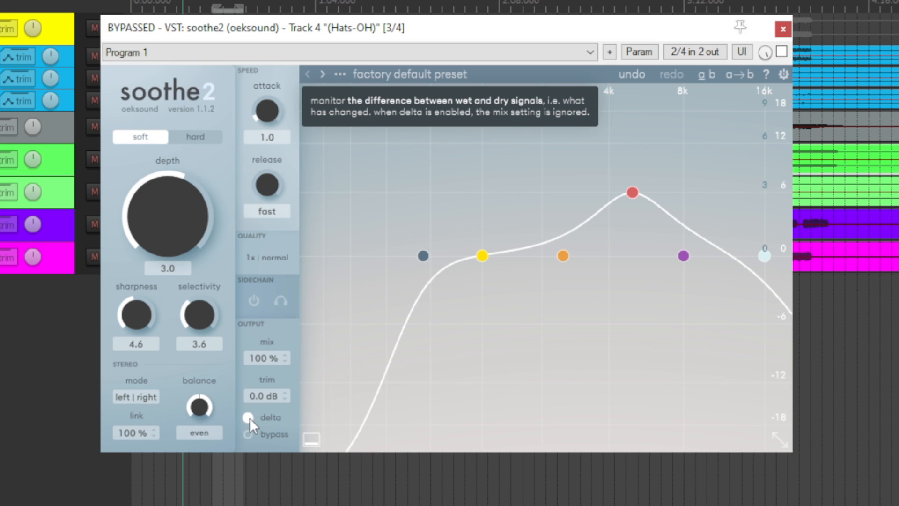
pyautogui.click(248, 417)
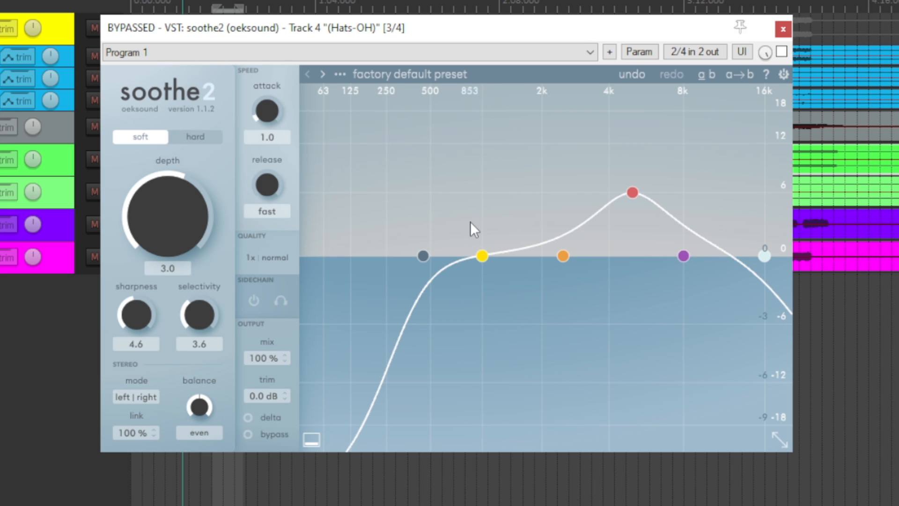
pyautogui.click(248, 434)
# - Raise band 2 to about 2.4 dB at 2 kHz, band 4 to about 2.1 dB at 9.6 kHz, and band 1 slightly
pyautogui.moveTo(566, 253); pyautogui.dragTo(550, 227)
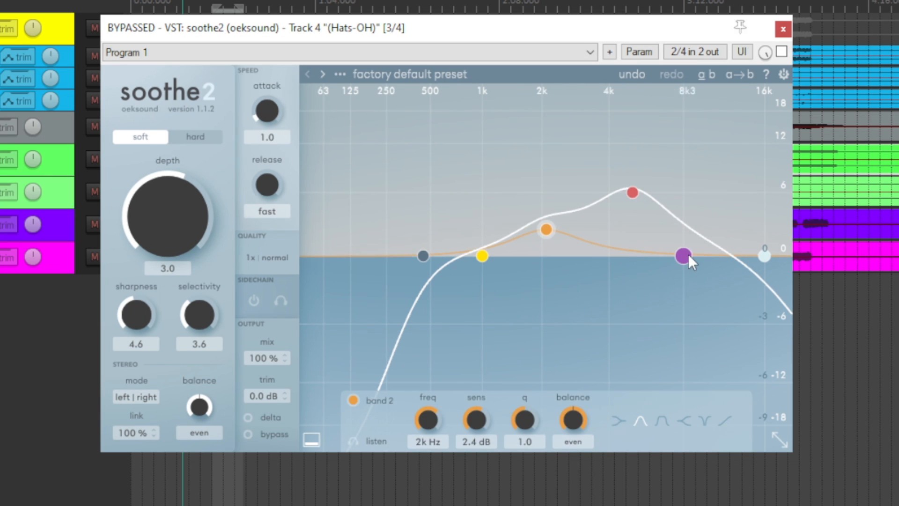
pyautogui.moveTo(688, 254); pyautogui.dragTo(709, 230)
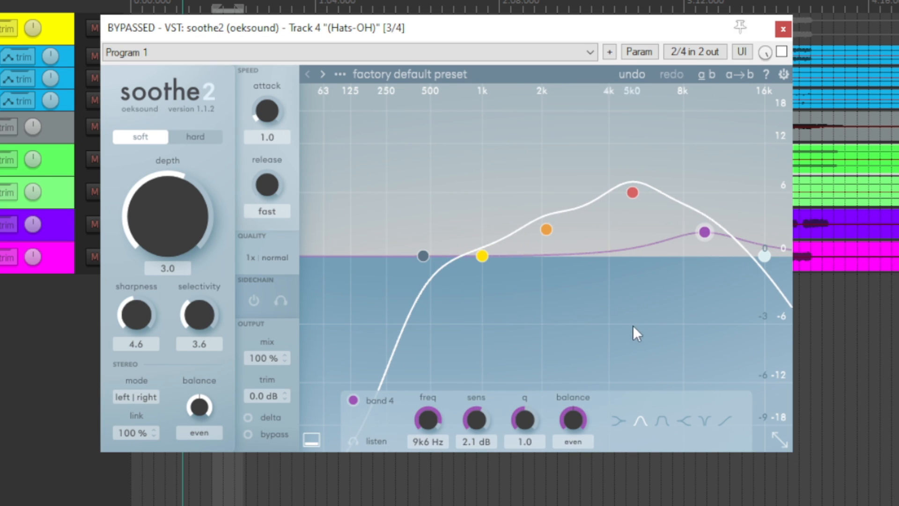
pyautogui.moveTo(488, 254); pyautogui.dragTo(466, 247)
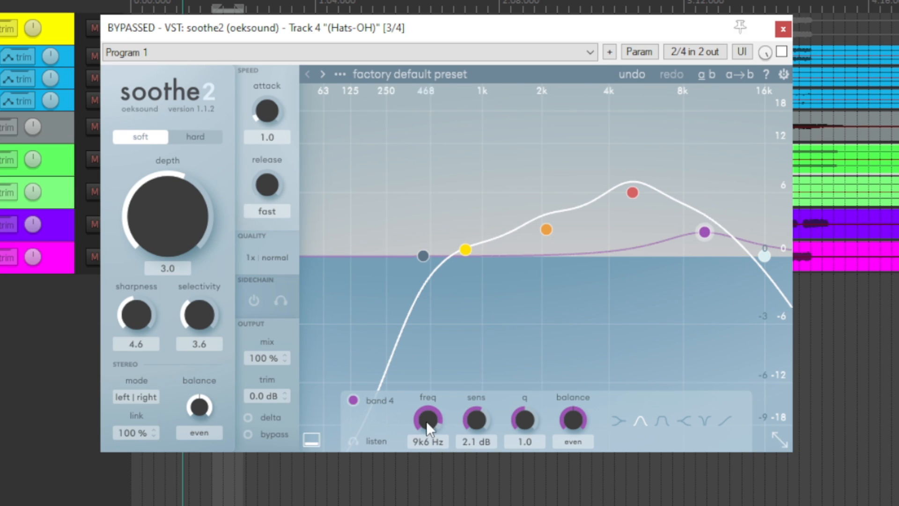
# - Set band 4's sensitivity to 1.2 dB and Q to 1.4, trying its balance at only right before resetting it to even
pyautogui.moveTo(478, 420); pyautogui.dragTo(523, 354)
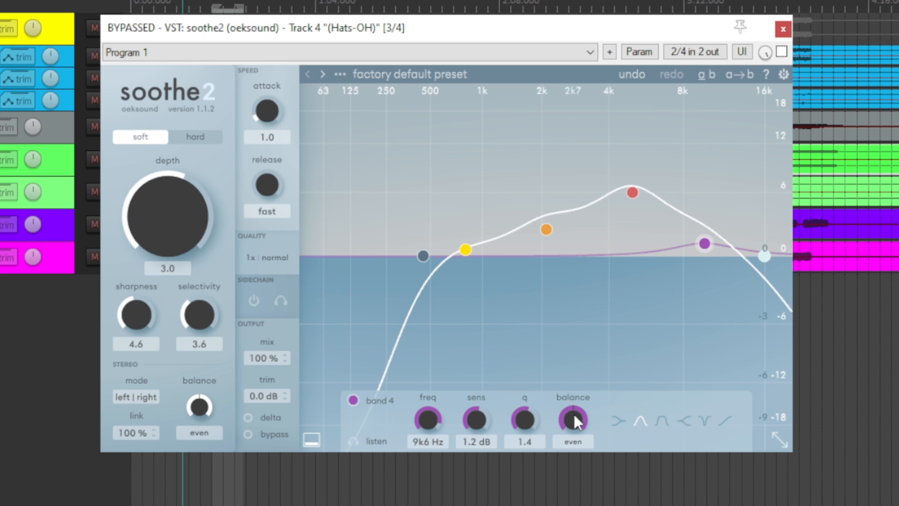
pyautogui.moveTo(574, 414)
pyautogui.mouseDown()
pyautogui.moveTo(574, 449)
pyautogui.moveTo(577, 299)
pyautogui.mouseUp()
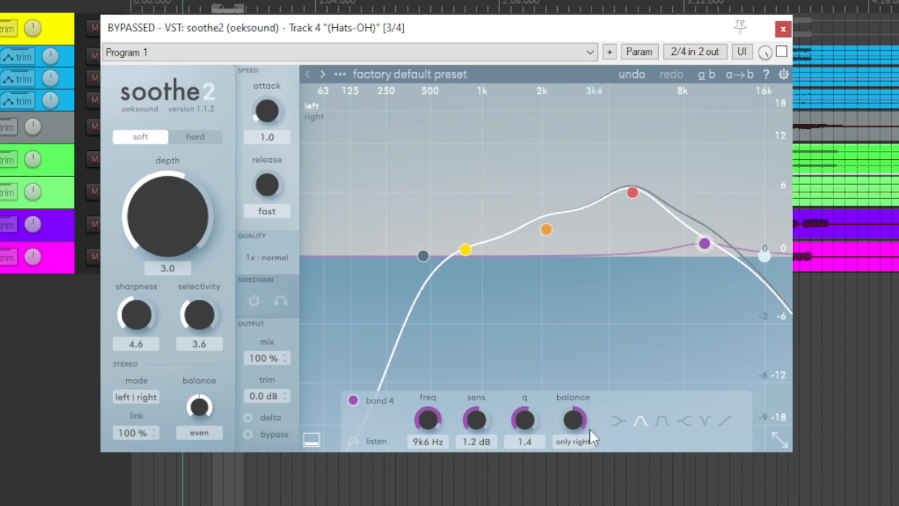
pyautogui.doubleClick(577, 419)
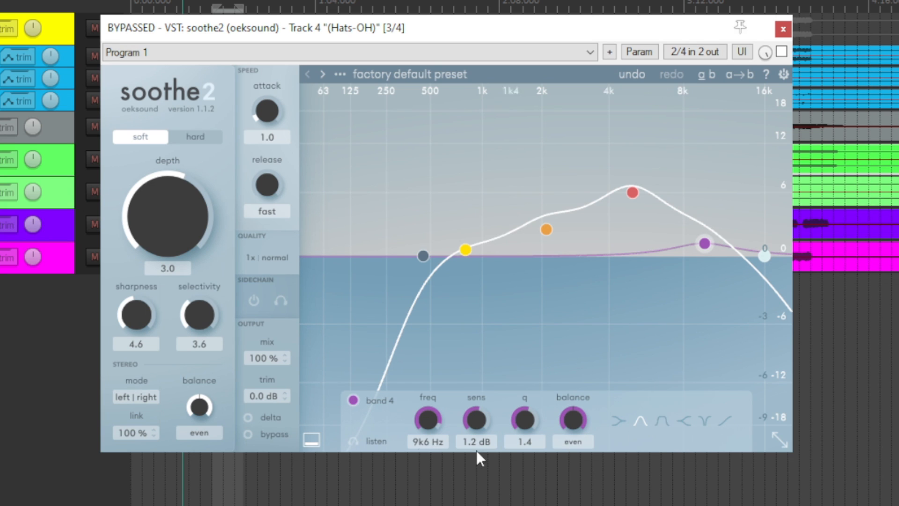
# - Switch off all the bands and both cut filters, and try re-enabling only band 3 at 5 kHz
pyautogui.click(466, 249)
pyautogui.click(547, 229)
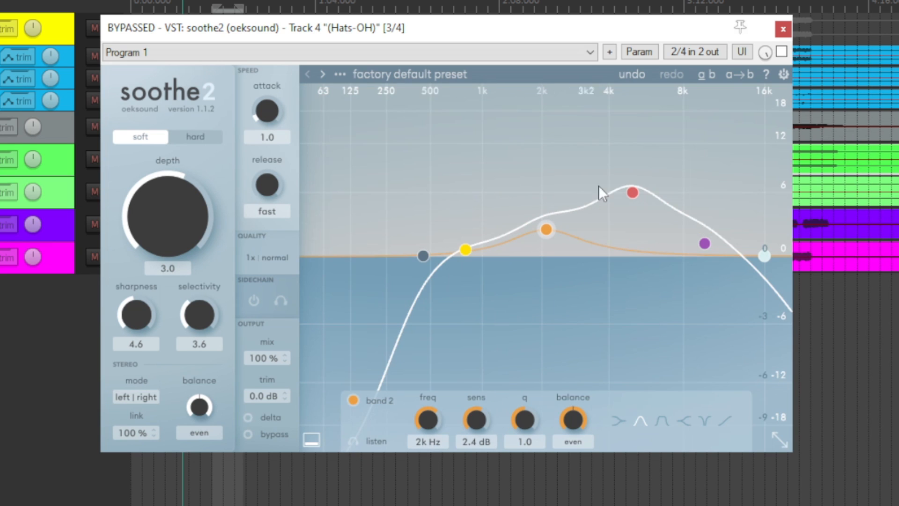
pyautogui.click(465, 248)
pyautogui.click(353, 401)
pyautogui.click(423, 256)
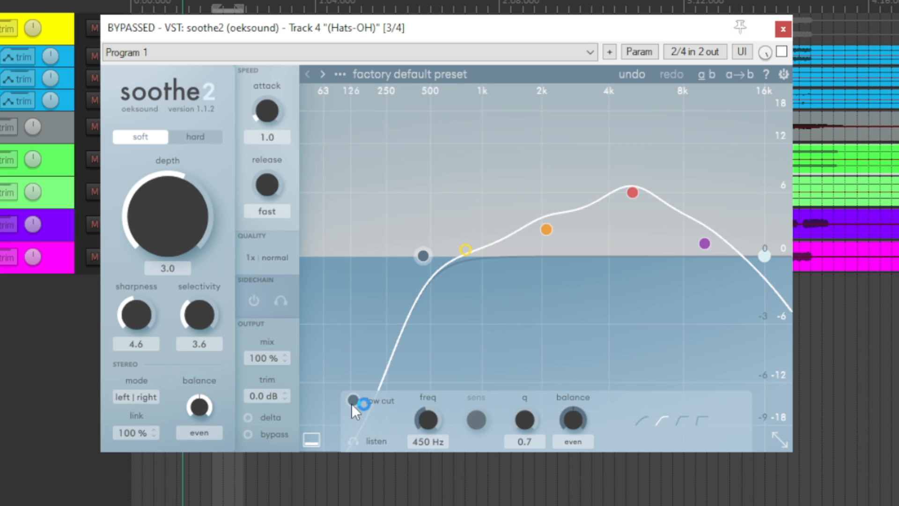
pyautogui.click(352, 402)
pyautogui.click(547, 229)
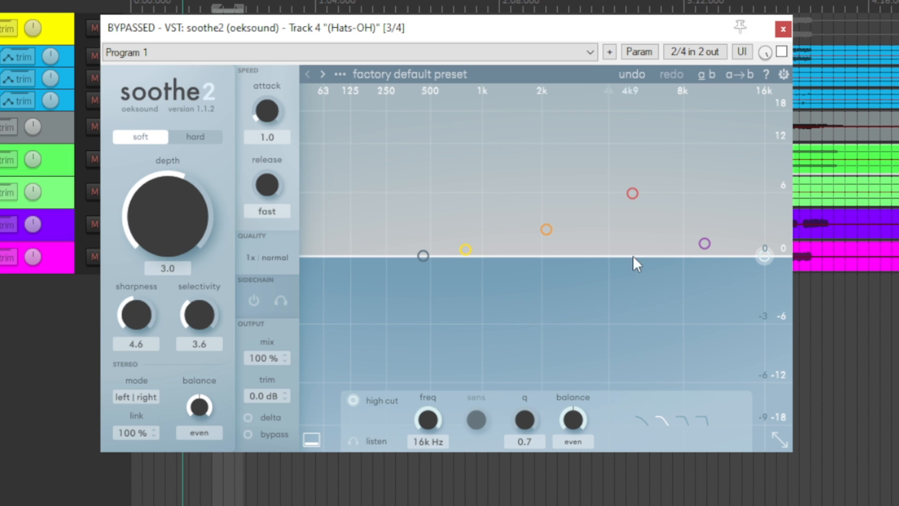
pyautogui.click(633, 193)
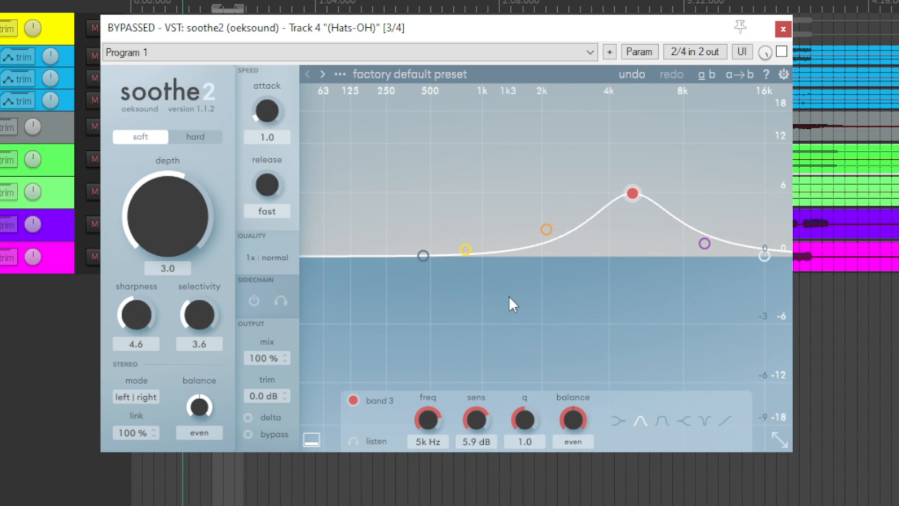
pyautogui.click(633, 196)
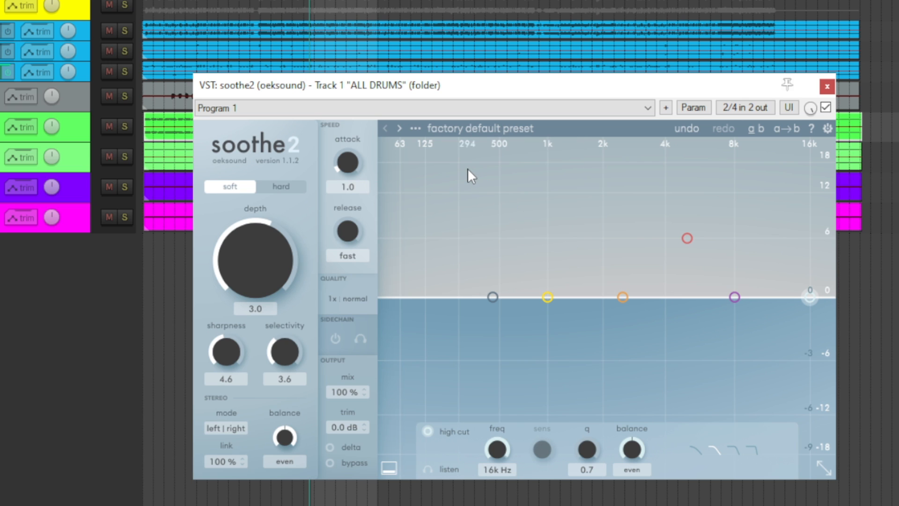
# - Start playback and solo the ALL DRUMS folder track
pyautogui.press('space')
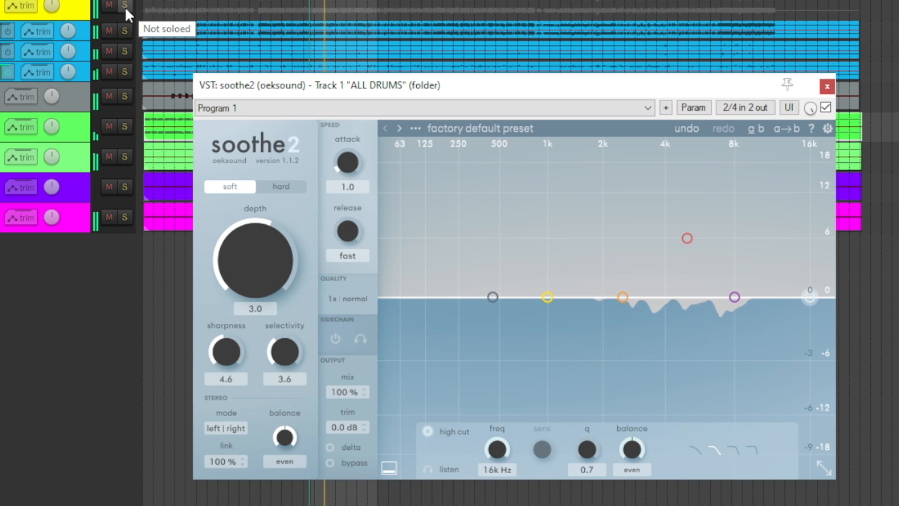
pyautogui.click(125, 7)
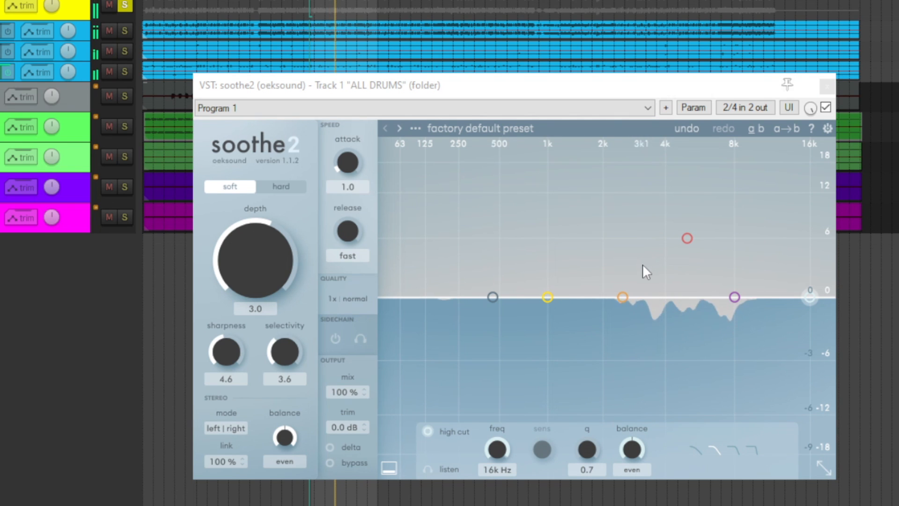
# - Enable band 3 at about 3.8 kHz with 7.7 dB sensitivity and Q 1.5, and band 4 at about 7.5 kHz with 2.4 dB
pyautogui.click(687, 239)
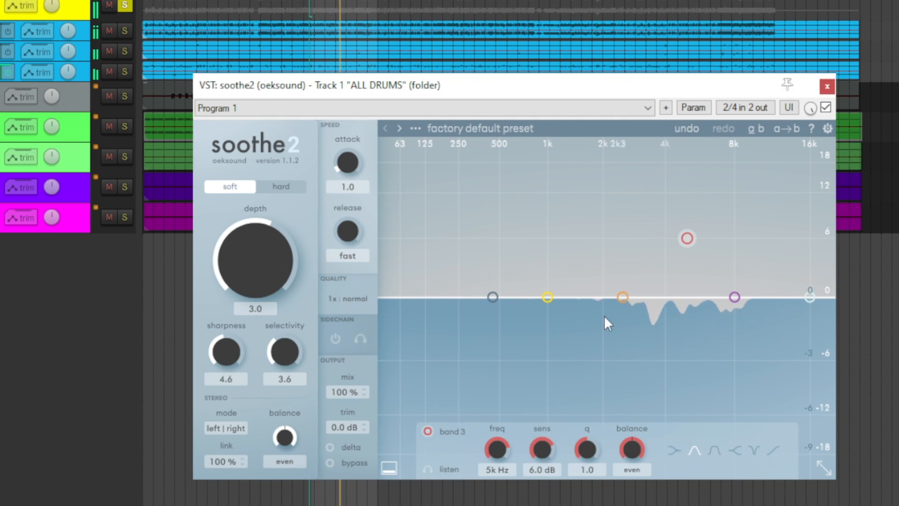
pyautogui.moveTo(687, 238); pyautogui.dragTo(663, 223)
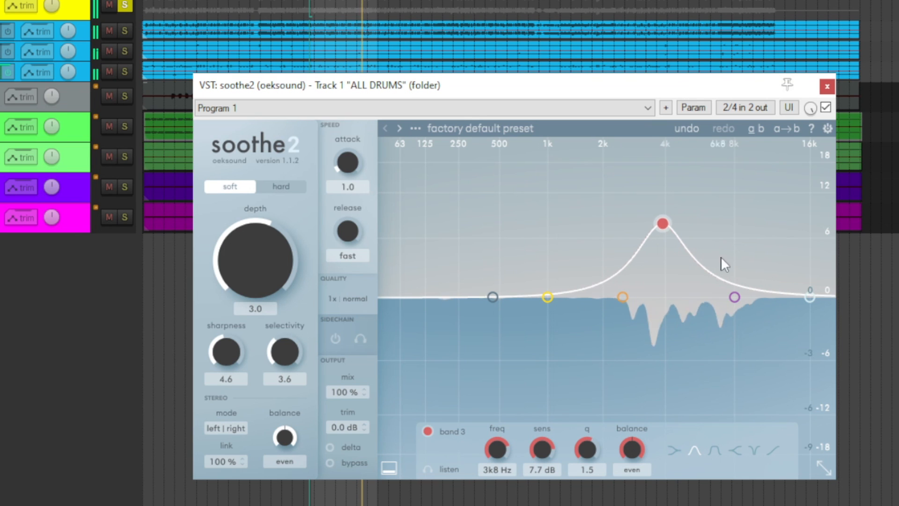
pyautogui.moveTo(734, 297); pyautogui.dragTo(727, 274)
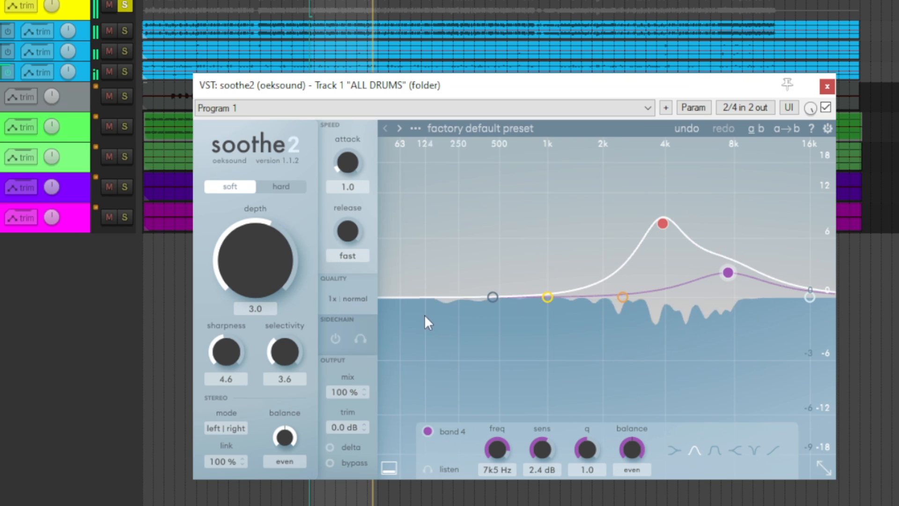
# - Try the low cut filter at about 181 Hz and switch it off again
pyautogui.moveTo(492, 297); pyautogui.dragTo(437, 296)
pyautogui.doubleClick(458, 297)
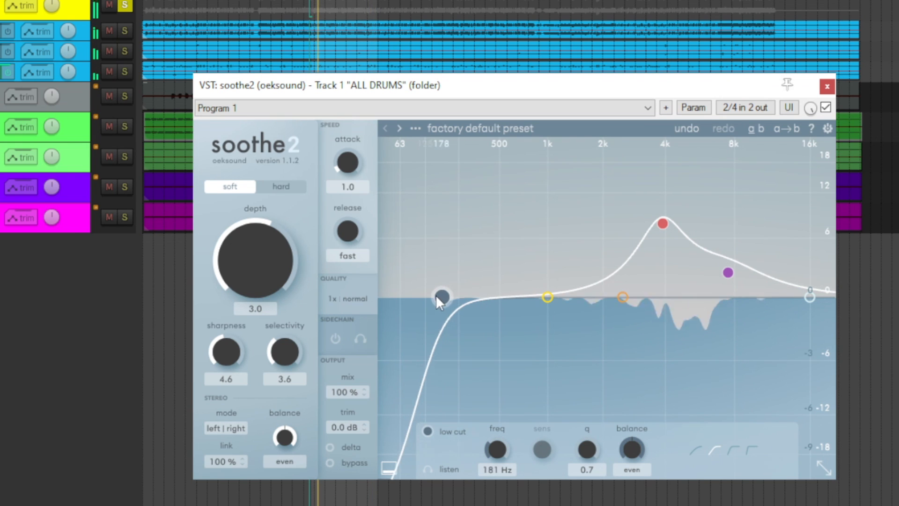
pyautogui.doubleClick(437, 299)
# - Enable band 1 at about 201 Hz with 2.5 dB sensitivity
pyautogui.moveTo(547, 297); pyautogui.dragTo(445, 272)
pyautogui.doubleClick(459, 276)
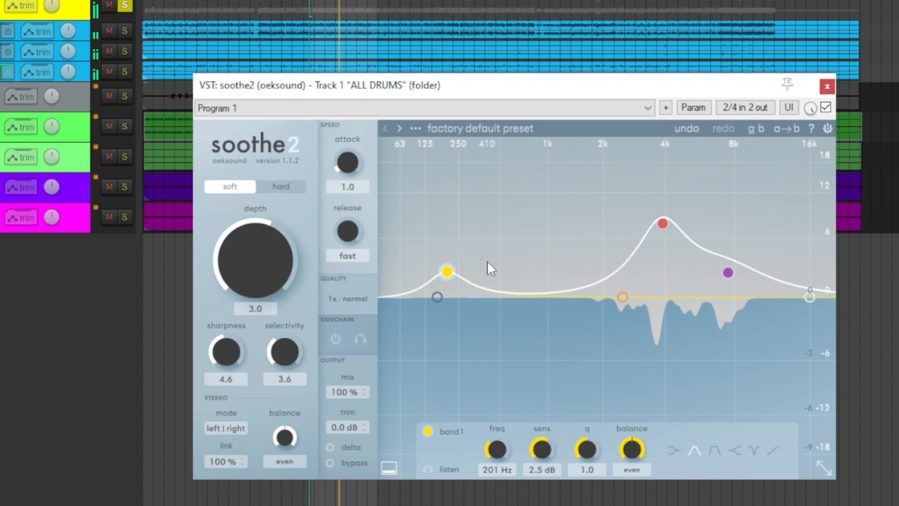
# - Set band 3's sensitivity to about 7.5 dB and audition its frequency area with listen mode, leaving the mode off
pyautogui.click(661, 223)
pyautogui.click(428, 470)
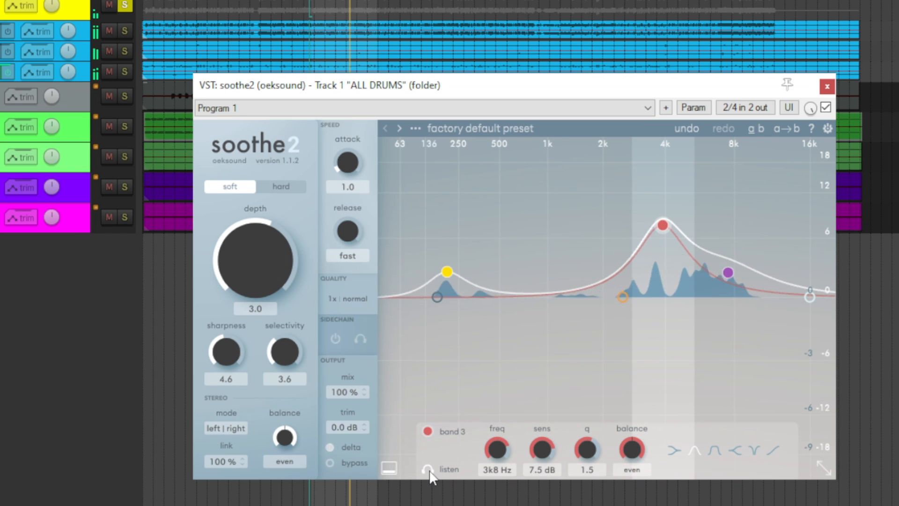
pyautogui.click(428, 469)
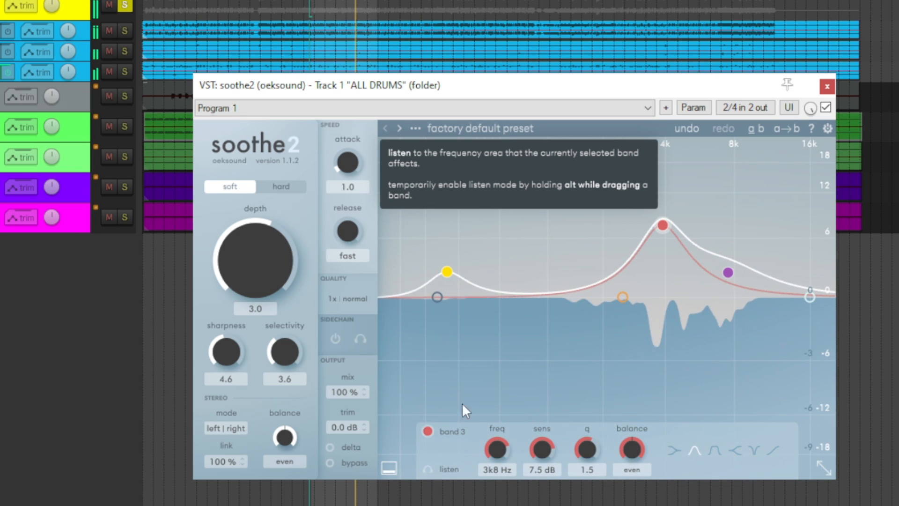
# - Compare the drums with the plugin bypassed and active, and raise band 4 to about 3.5 dB at 7.4 kHz
pyautogui.click(826, 107)
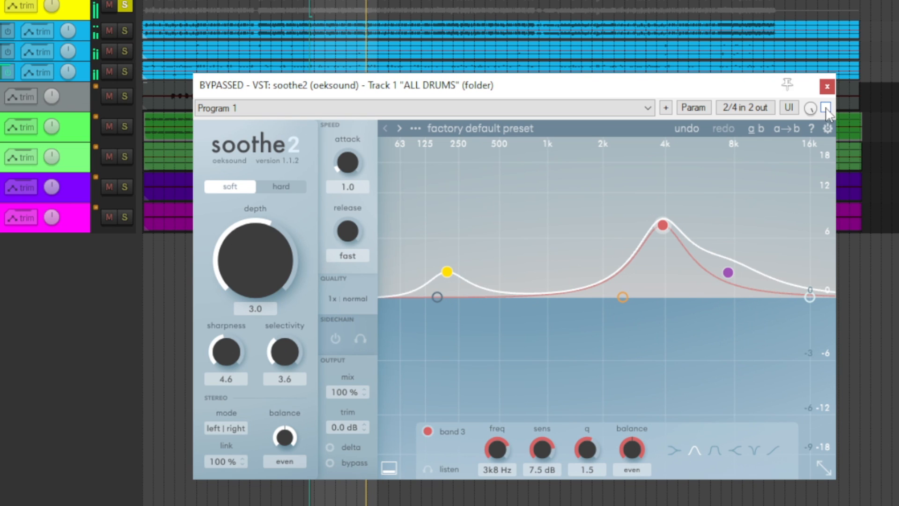
pyautogui.click(825, 107)
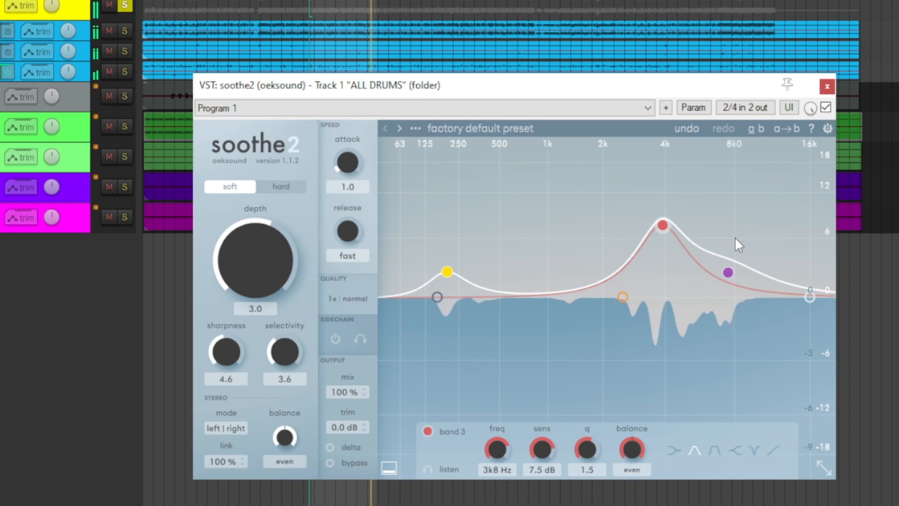
pyautogui.moveTo(728, 273); pyautogui.dragTo(732, 262)
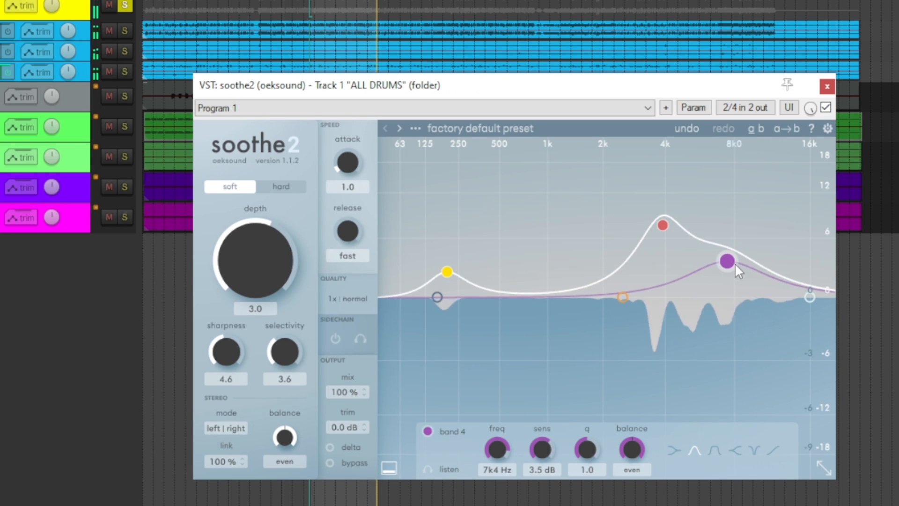
# - Audition band 4's frequency area on the drum bus with listen mode, leaving the mode off
pyautogui.click(428, 470)
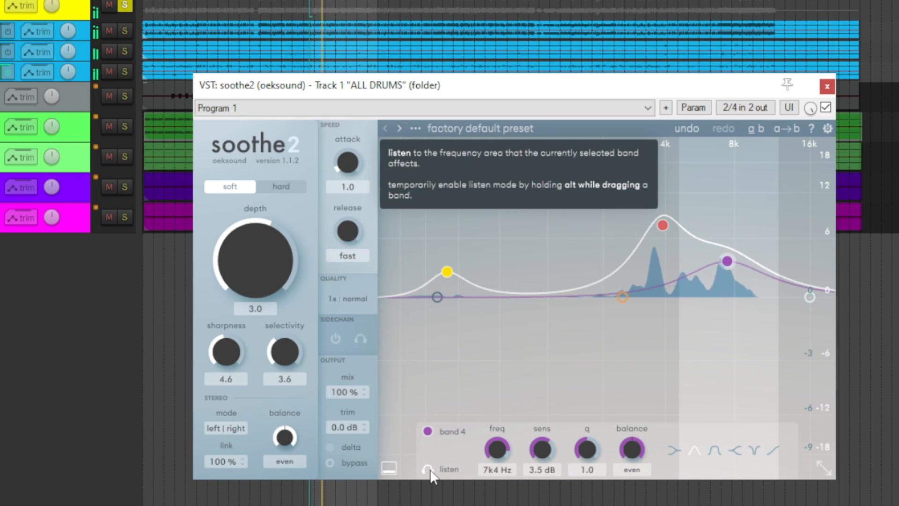
pyautogui.click(430, 470)
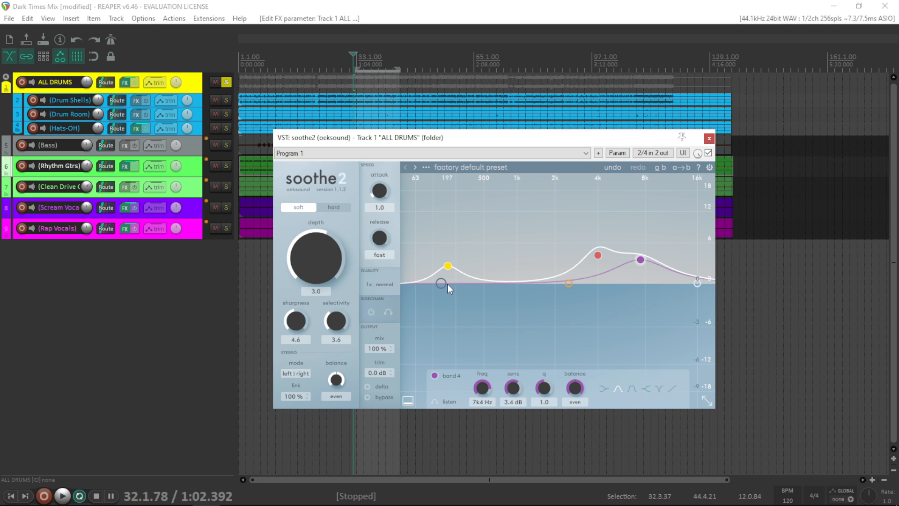
# - Set band 1 to about 1.8 dB at 198 Hz, band 3 to about 4.7 dB at 4 kHz and band 4 to about 3.8 dB at 7.2 kHz
pyautogui.moveTo(450, 266); pyautogui.dragTo(450, 269)
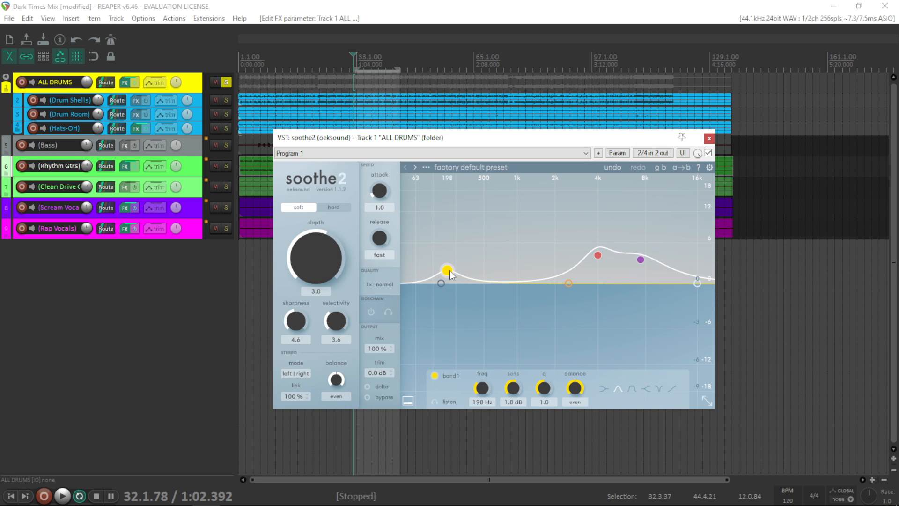
pyautogui.click(599, 251)
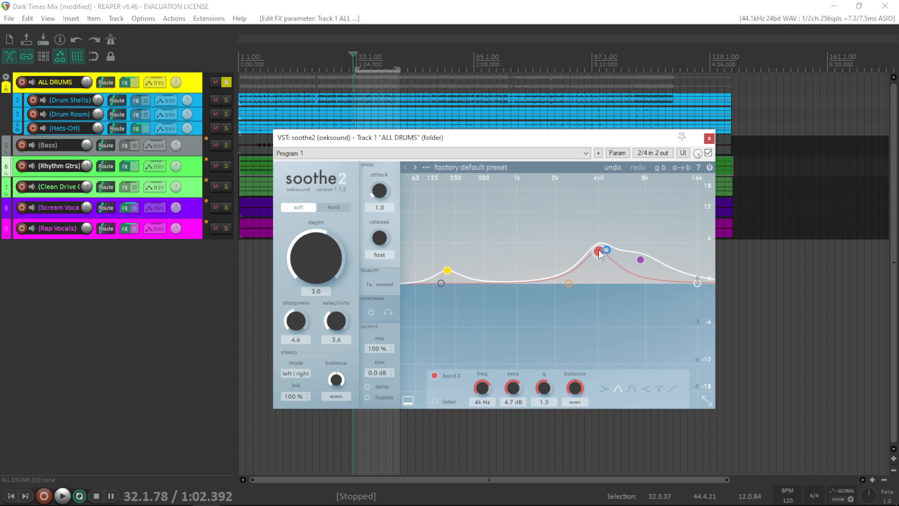
pyautogui.click(641, 259)
pyautogui.click(447, 271)
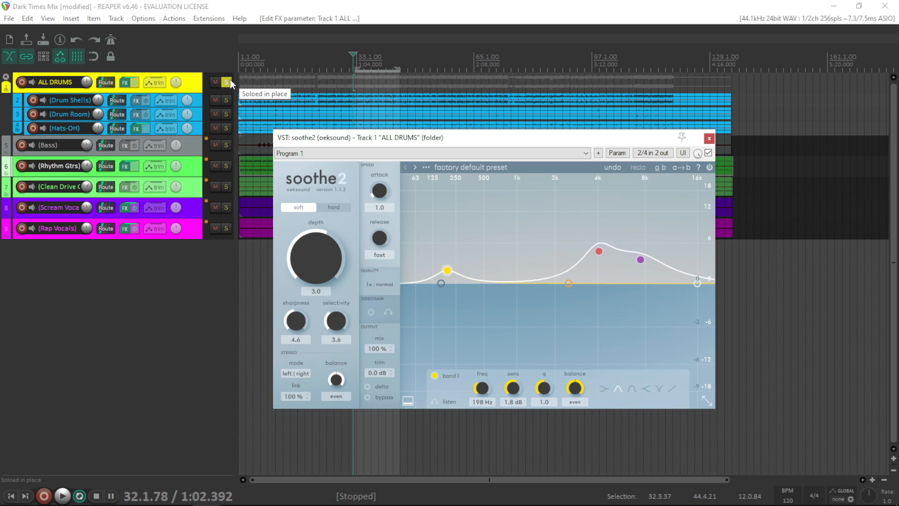
pyautogui.moveTo(641, 260); pyautogui.dragTo(639, 257)
# - Play the full mix, audition band 4 with listen mode, and compare the sound with the plugin bypassed and active
pyautogui.press('space')
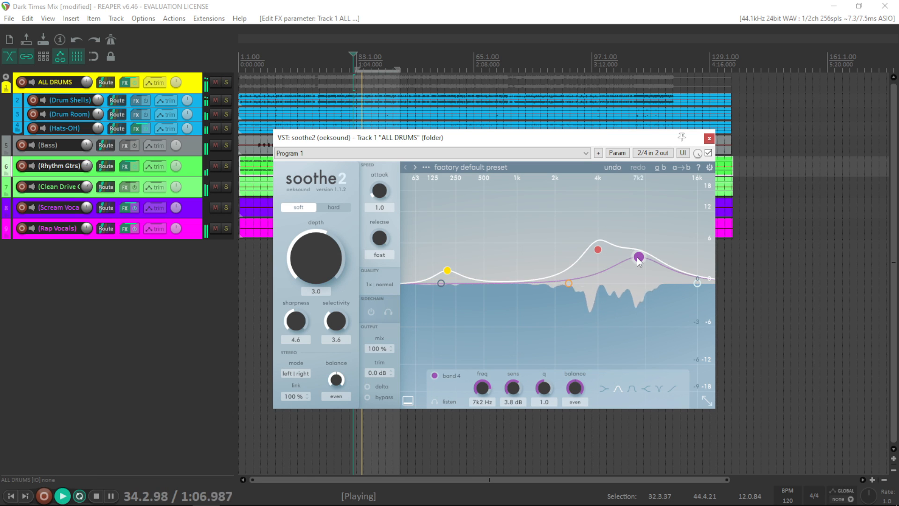
pyautogui.click(437, 401)
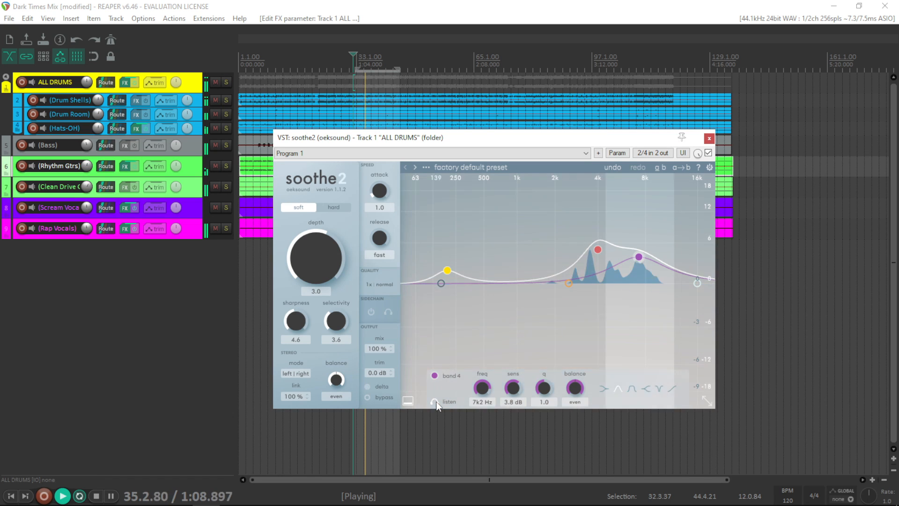
pyautogui.click(437, 401)
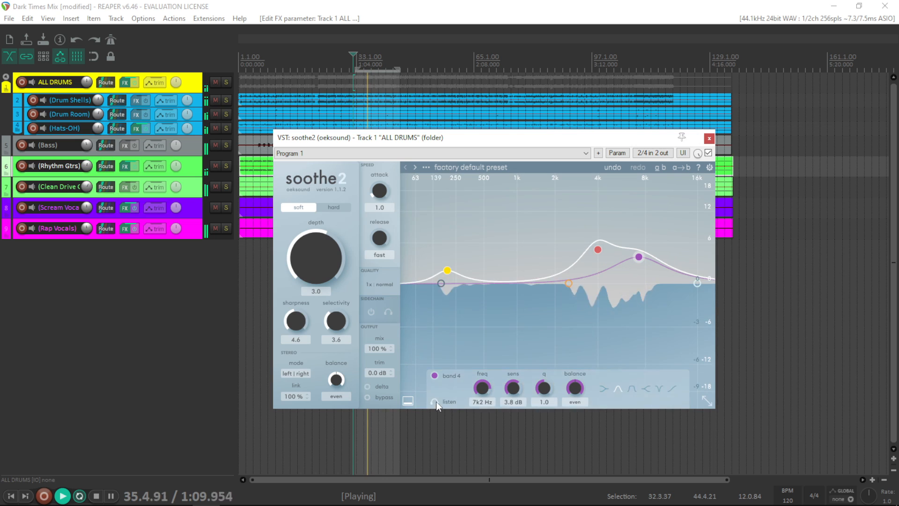
pyautogui.click(708, 153)
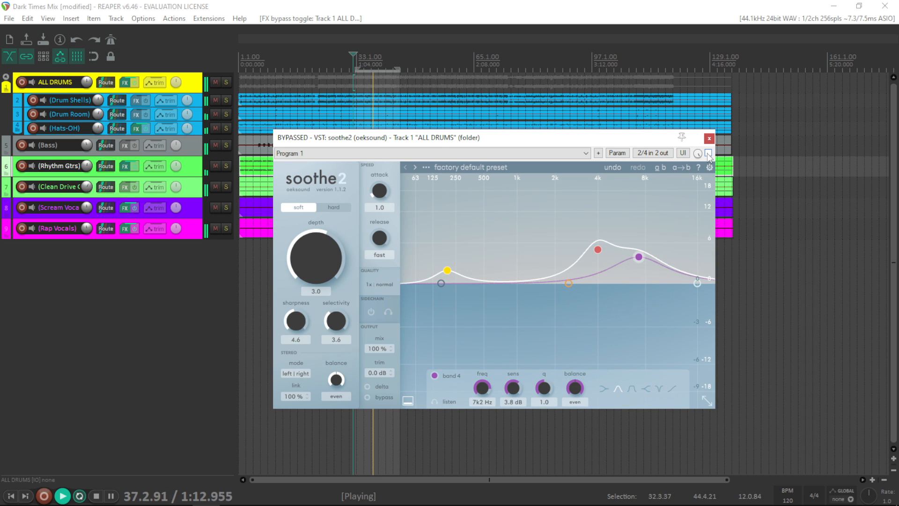
pyautogui.click(709, 153)
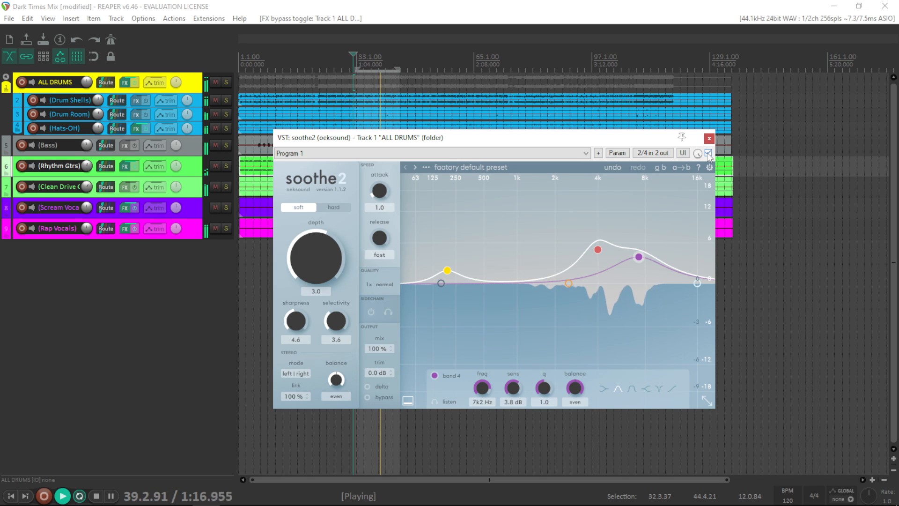
# - Solo the drum bus, raise band 4 to about 6.3 dB at 6.8 kHz, and set depth to 5.9, sharpness to 5.2 and selectivity to 4.5
pyautogui.click(226, 82)
pyautogui.moveTo(639, 257); pyautogui.dragTo(634, 242)
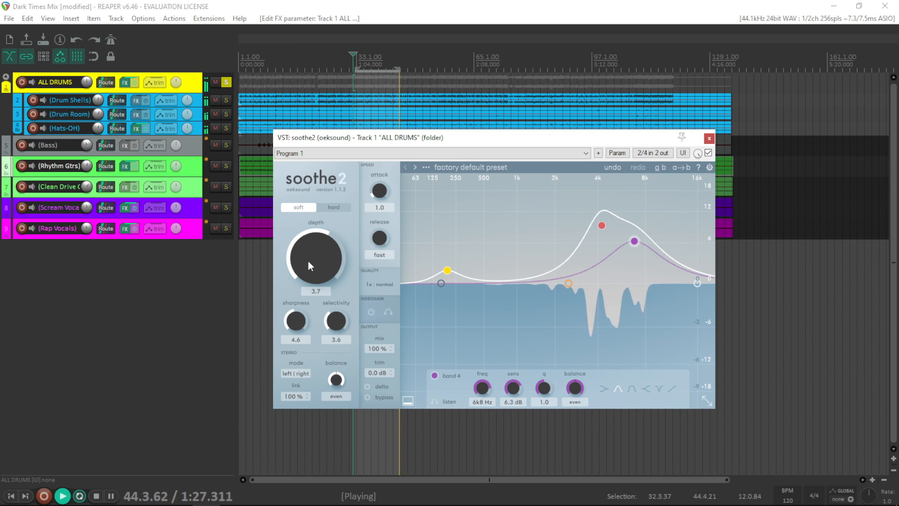
pyautogui.moveTo(309, 260); pyautogui.dragTo(310, 252)
pyautogui.moveTo(296, 324); pyautogui.dragTo(340, 310)
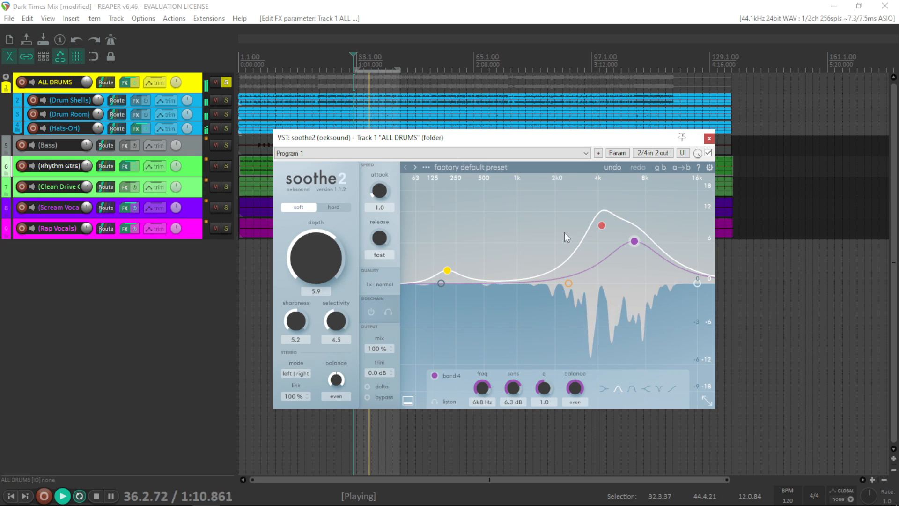
# - Compare the drum bus with the plugin bypassed and active, both soloed and within the full mix
pyautogui.click(709, 154)
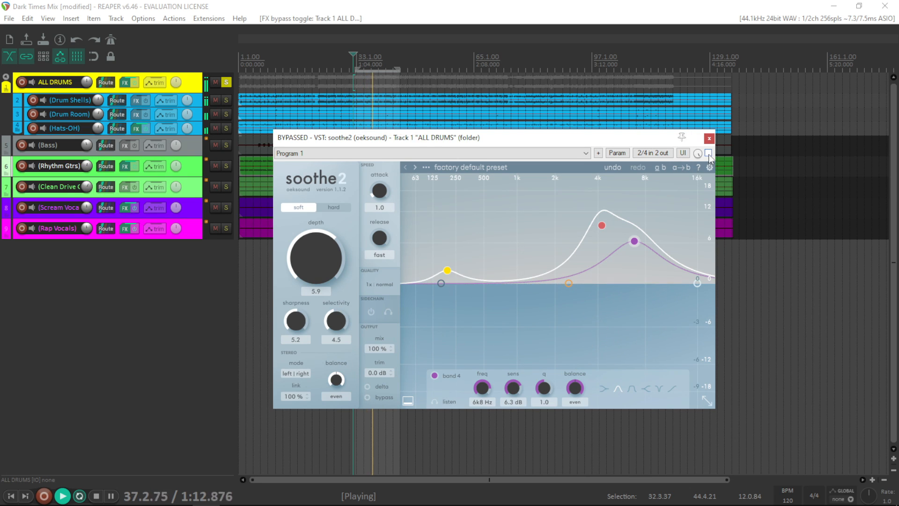
pyautogui.click(709, 153)
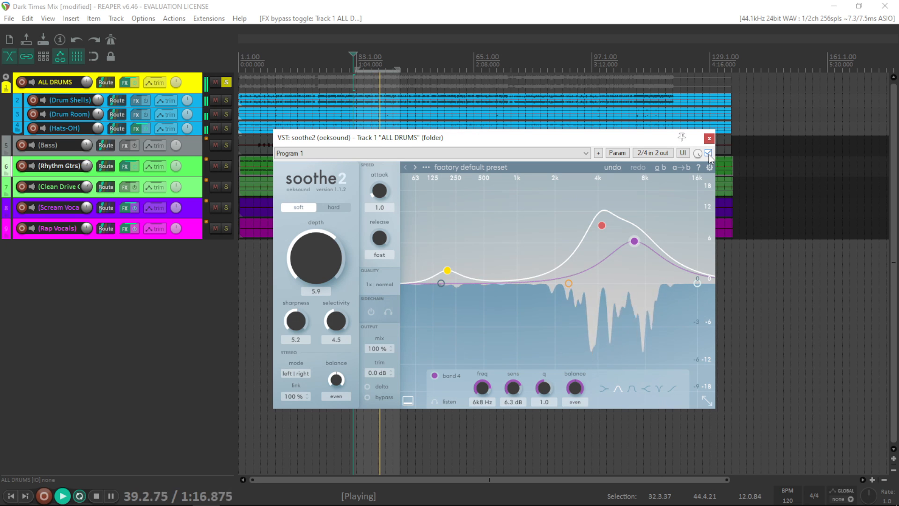
pyautogui.click(708, 153)
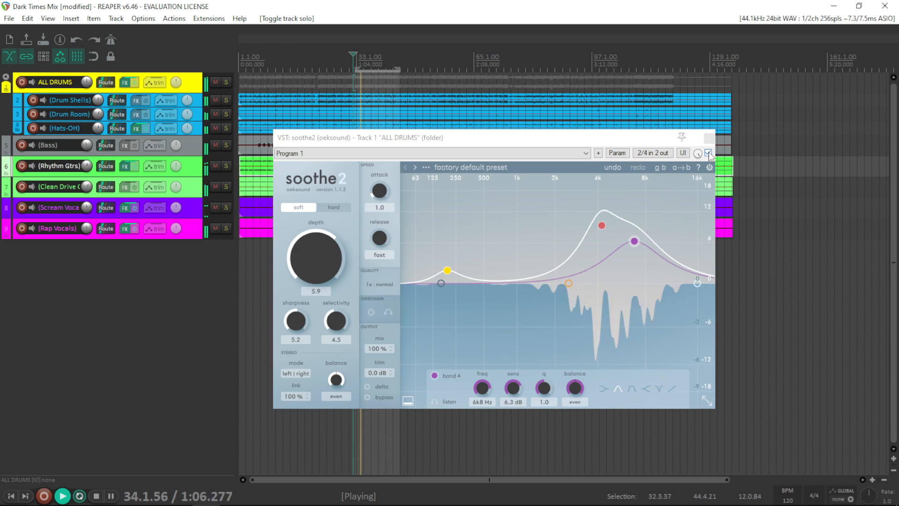
pyautogui.click(709, 153)
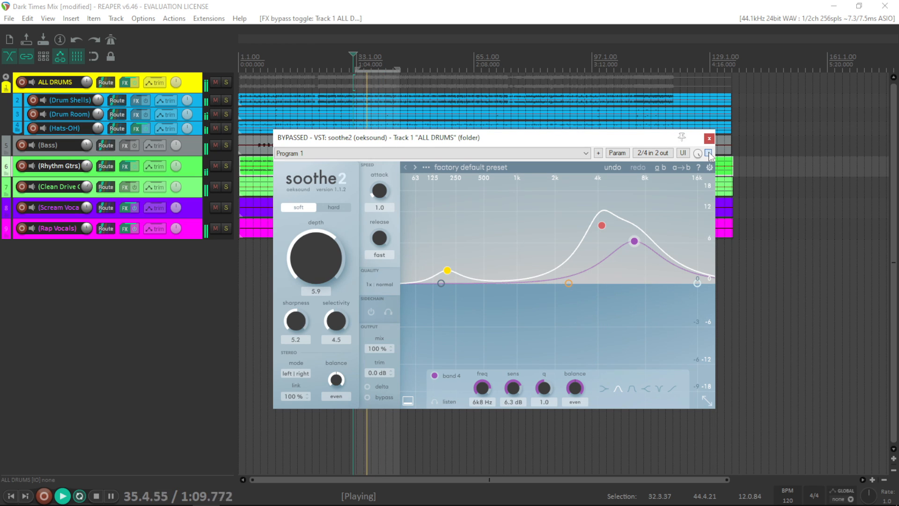
pyautogui.click(708, 154)
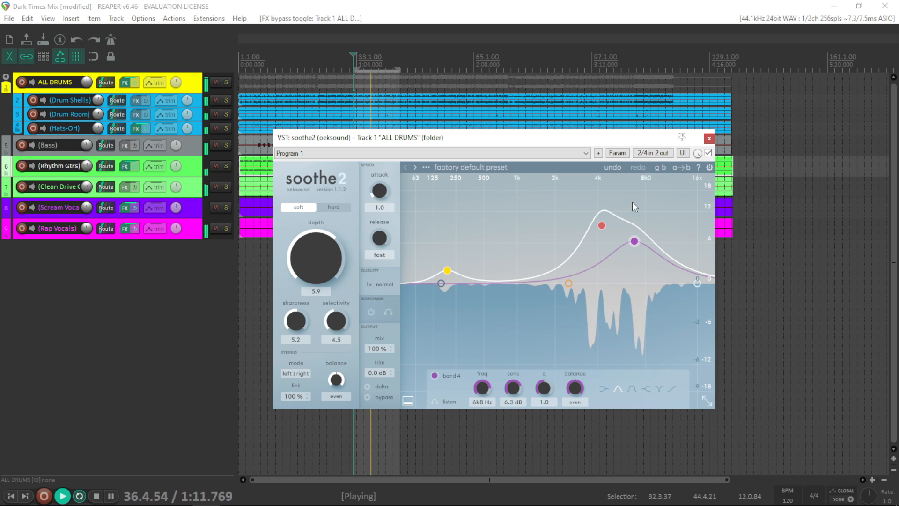
pyautogui.click(709, 153)
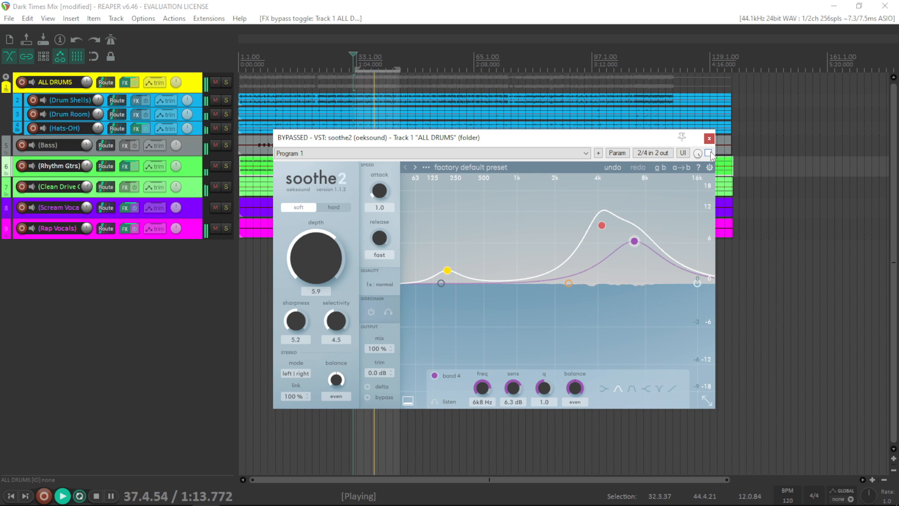
pyautogui.click(709, 154)
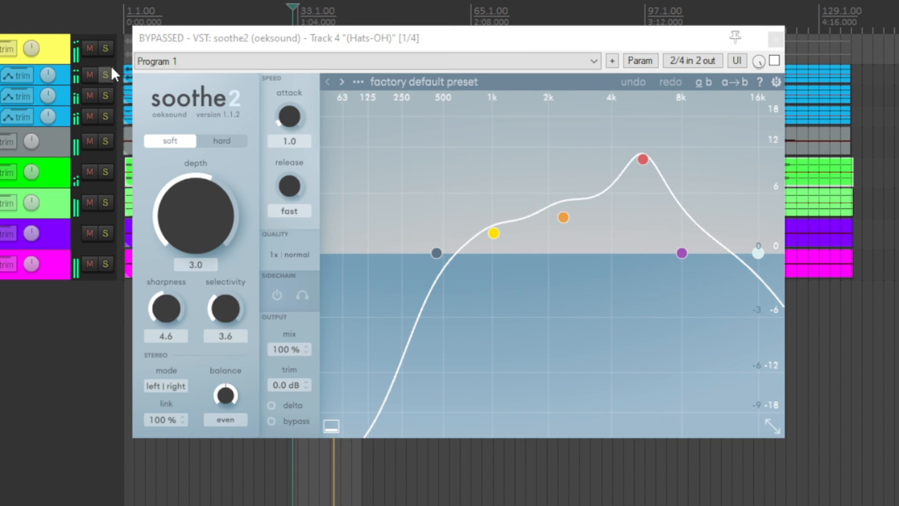
# - Solo the Hats-OH track, activate its soothe2, and set band 3 to about 9.7 dB at 5.6 kHz and band 2 to about 4.1 dB at 2.2 kHz
pyautogui.click(106, 116)
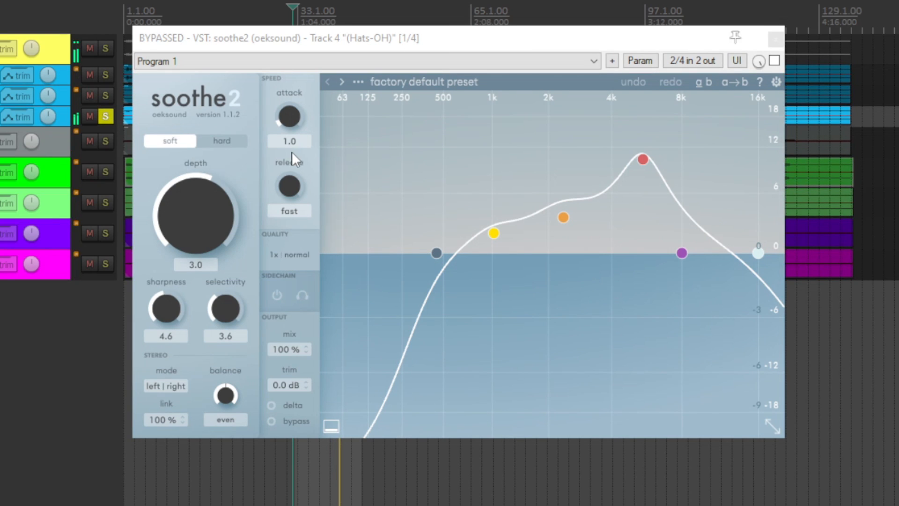
pyautogui.click(775, 61)
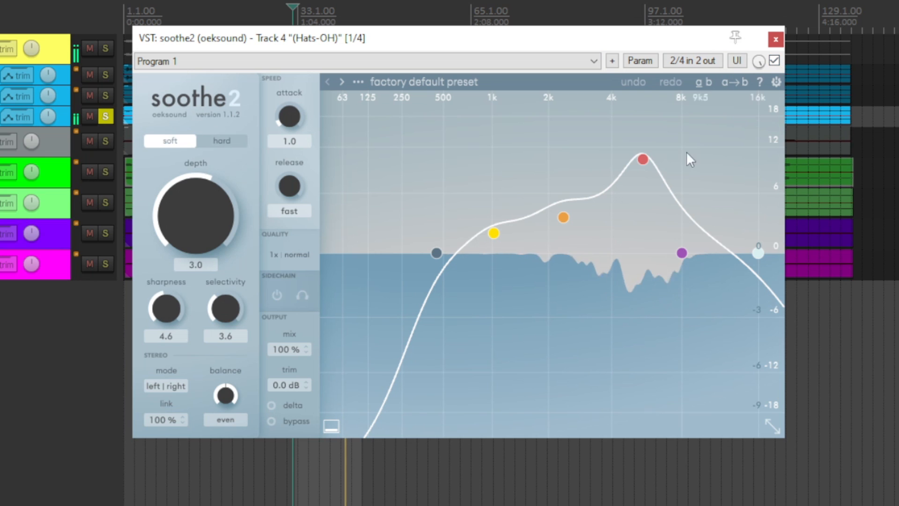
pyautogui.moveTo(646, 161)
pyautogui.mouseDown()
pyautogui.moveTo(645, 153)
pyautogui.moveTo(648, 165)
pyautogui.mouseUp()
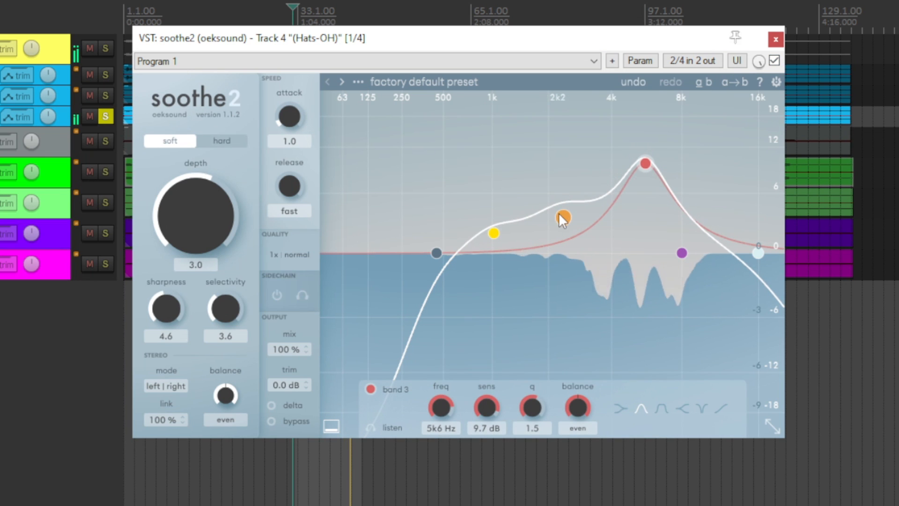
pyautogui.moveTo(558, 212); pyautogui.dragTo(555, 207)
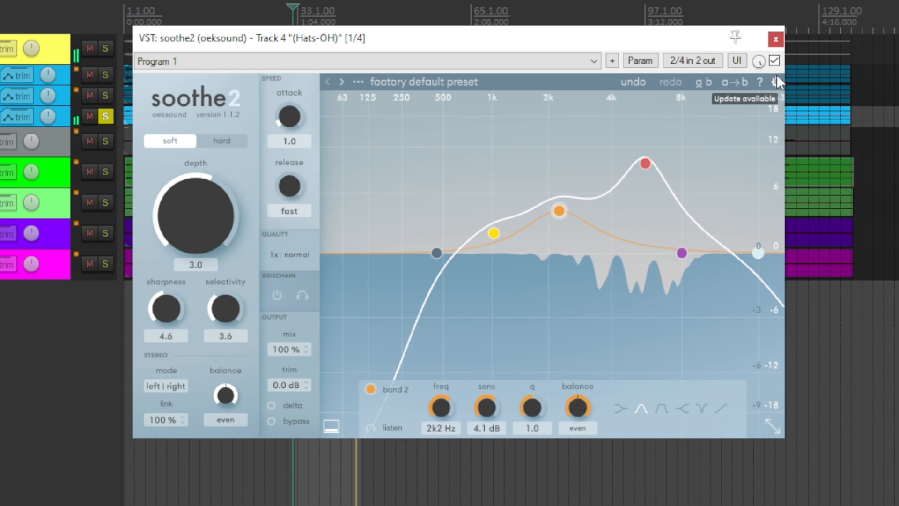
# - Compare the soloed Hats-OH track with the plugin bypassed and active
pyautogui.click(775, 61)
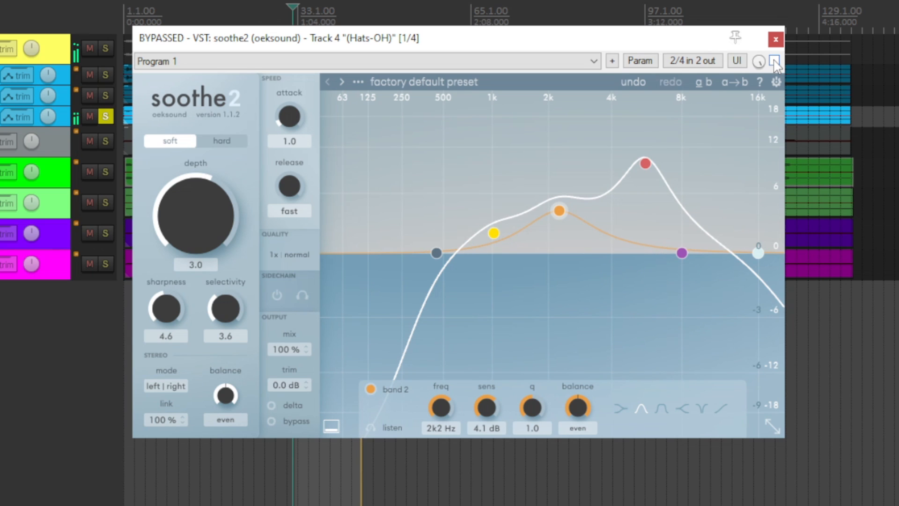
pyautogui.click(775, 61)
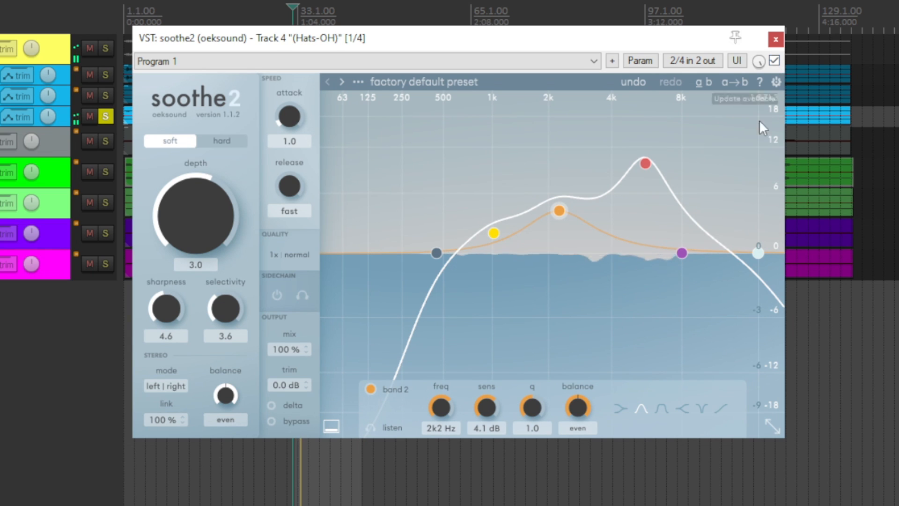
pyautogui.click(774, 61)
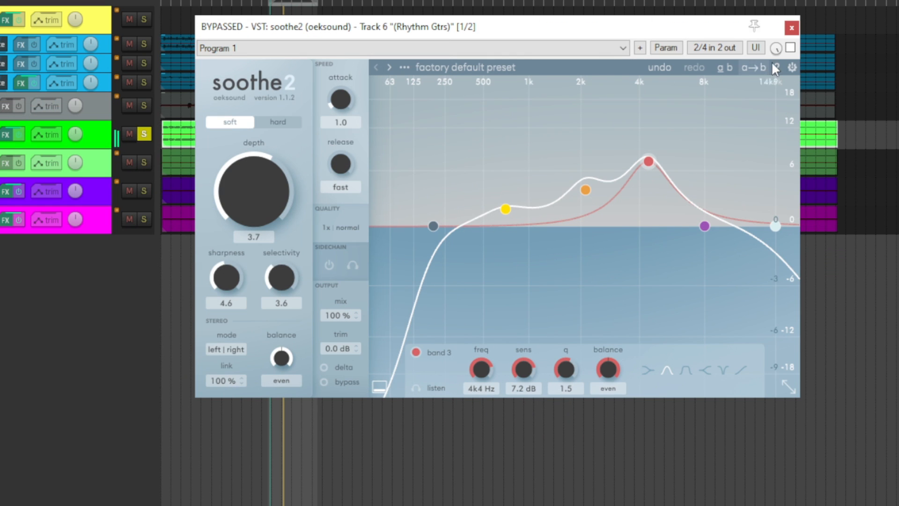
# - Activate soothe2 on the Rhythm Gtrs track, set band 3 to about 8.2 dB at 3.6 kHz, and audition that band with listen mode
pyautogui.click(791, 47)
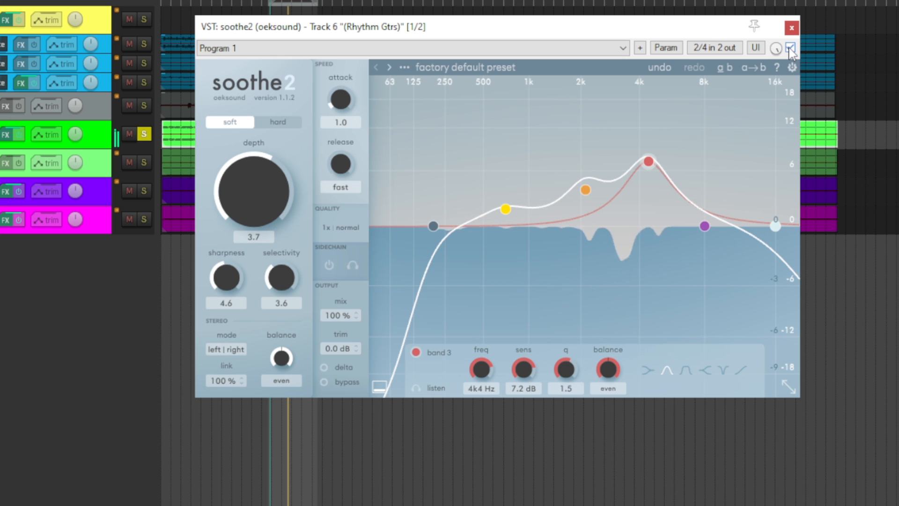
pyautogui.moveTo(644, 161); pyautogui.dragTo(629, 153)
pyautogui.click(409, 389)
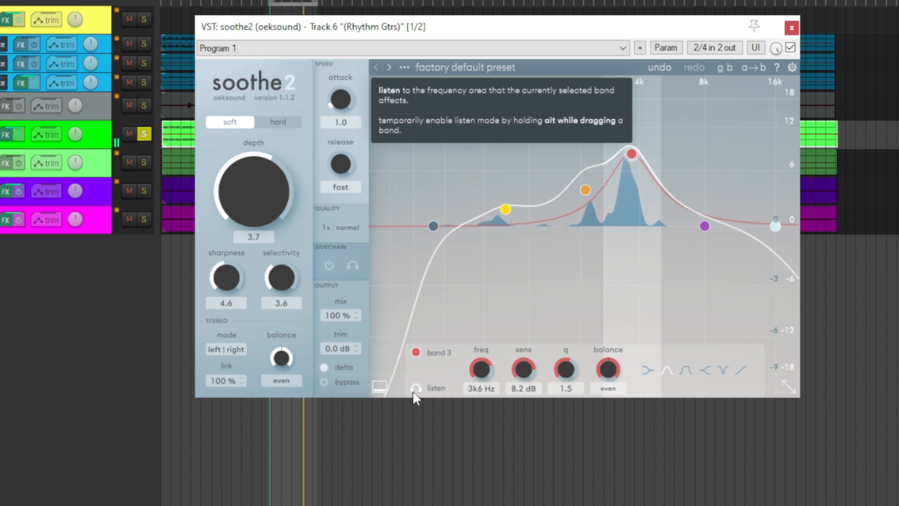
pyautogui.click(414, 388)
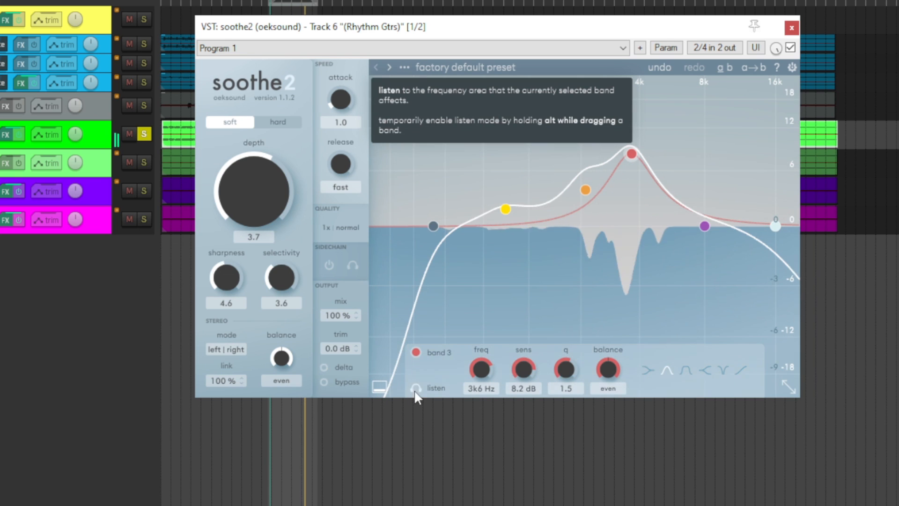
# - Compare the soloed rhythm guitars with the plugin bypassed and active, leaving it active
pyautogui.click(790, 48)
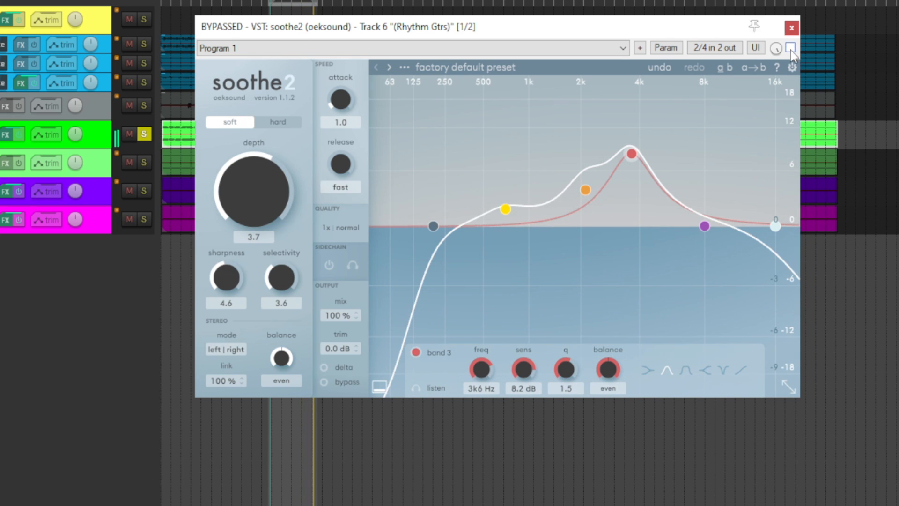
pyautogui.click(790, 48)
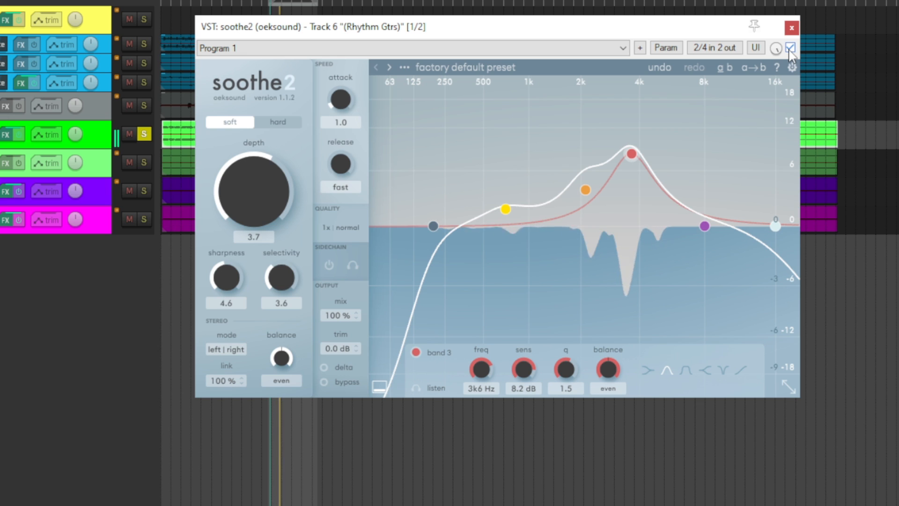
pyautogui.click(790, 47)
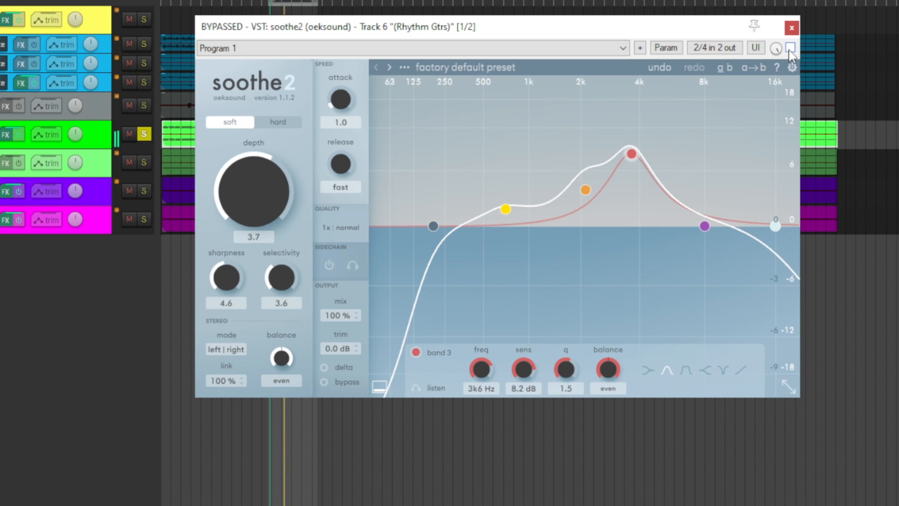
pyautogui.click(791, 48)
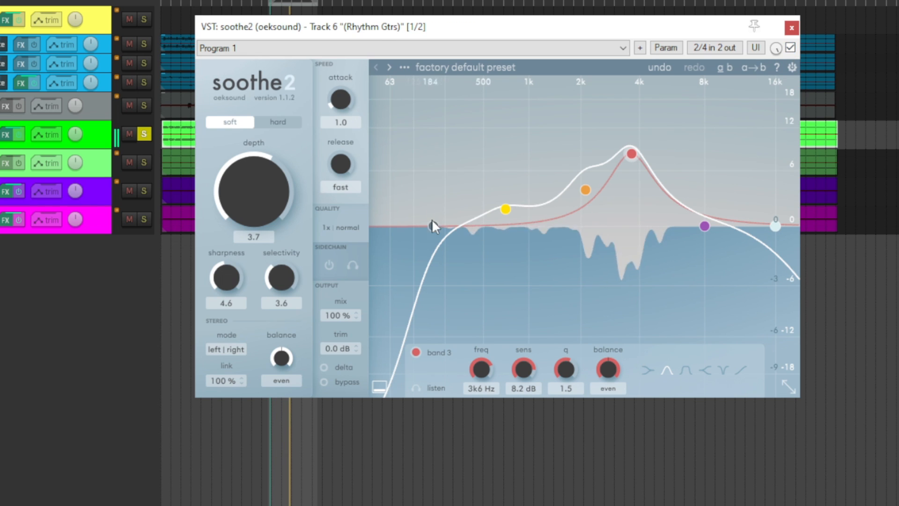
# - Lower the rhythm guitars' low-cut to about 125 Hz, set band 1 to about 2.6 dB at 375 Hz, and audition band 1 with listen mode
pyautogui.moveTo(431, 223); pyautogui.dragTo(423, 220)
pyautogui.moveTo(501, 208); pyautogui.dragTo(466, 203)
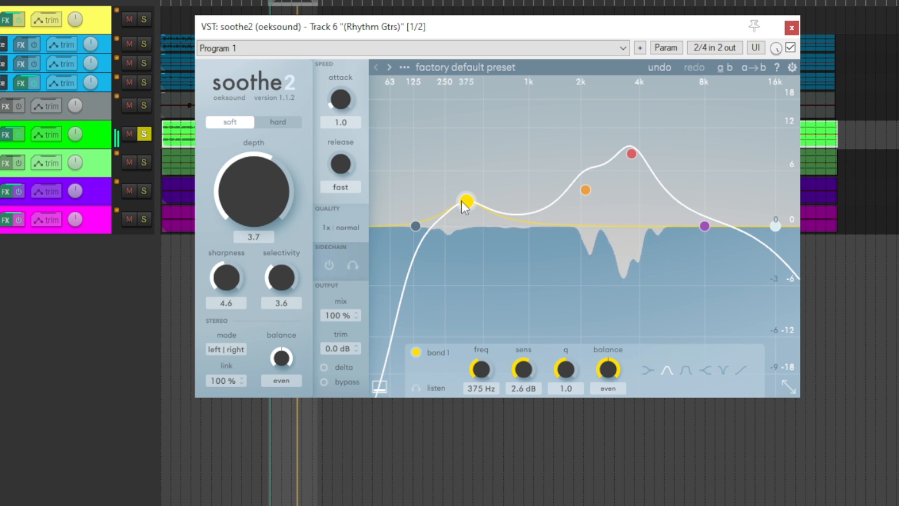
pyautogui.click(417, 388)
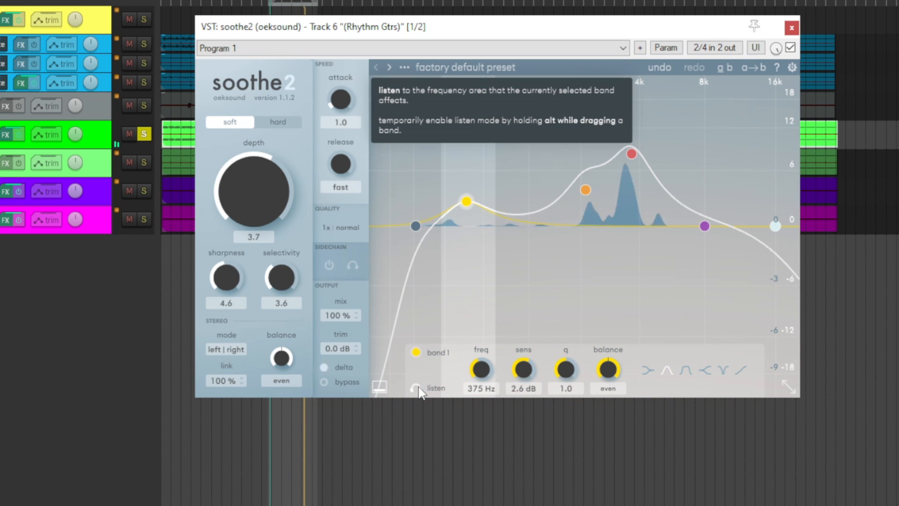
pyautogui.click(419, 389)
# - Compare the rhythm guitars with soothe2 bypassed and active, both soloed and in the full mix
pyautogui.click(793, 51)
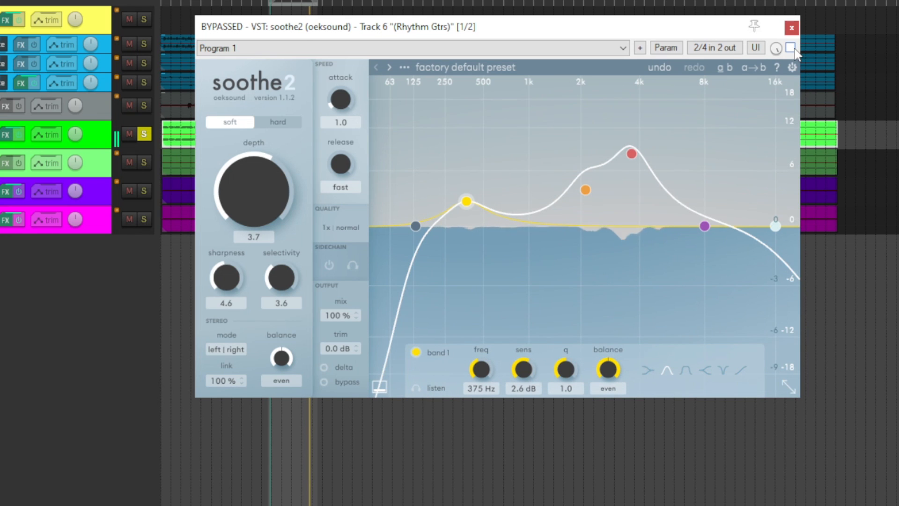
pyautogui.click(794, 51)
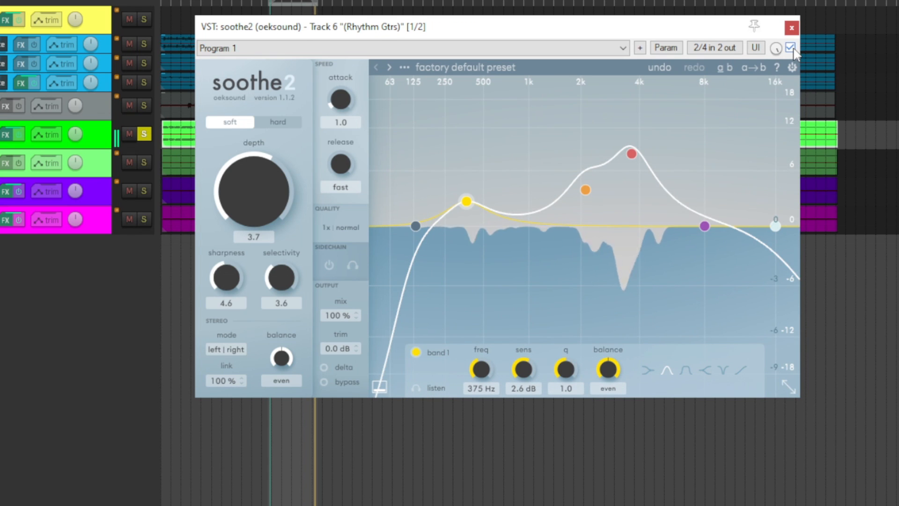
pyautogui.click(144, 134)
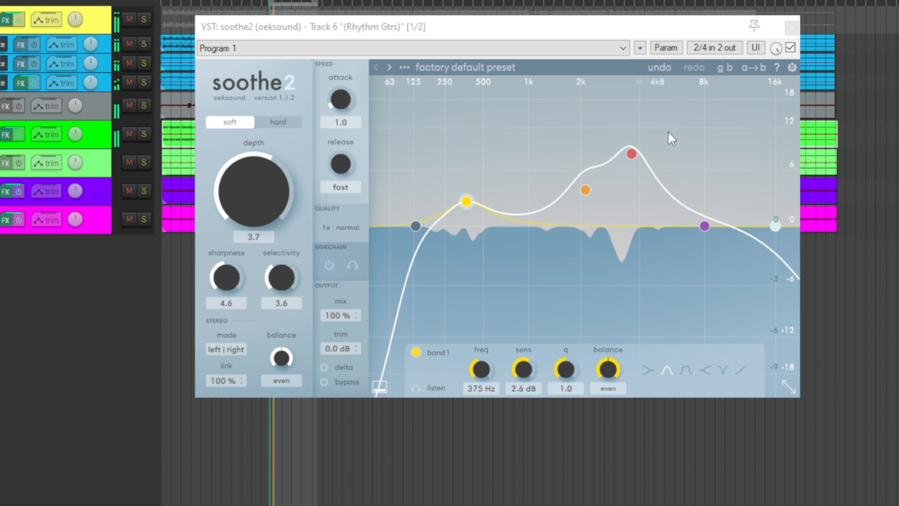
pyautogui.click(789, 50)
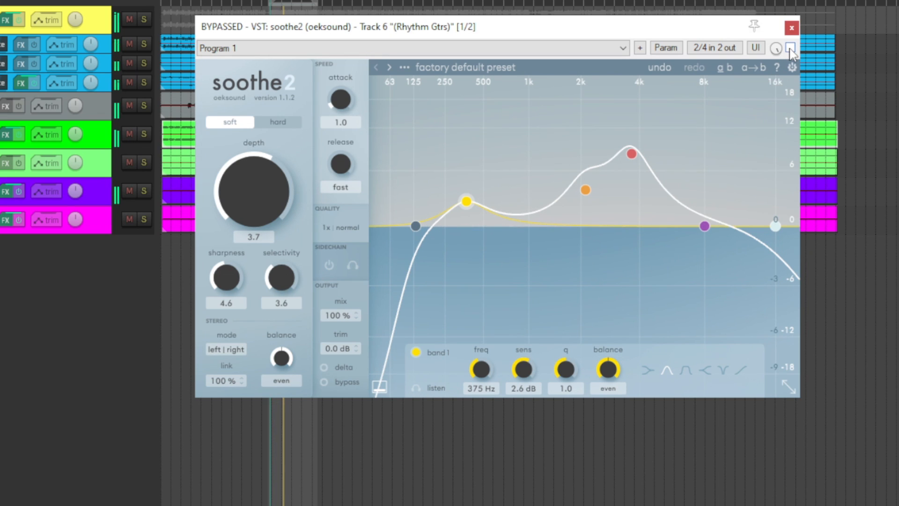
pyautogui.click(790, 49)
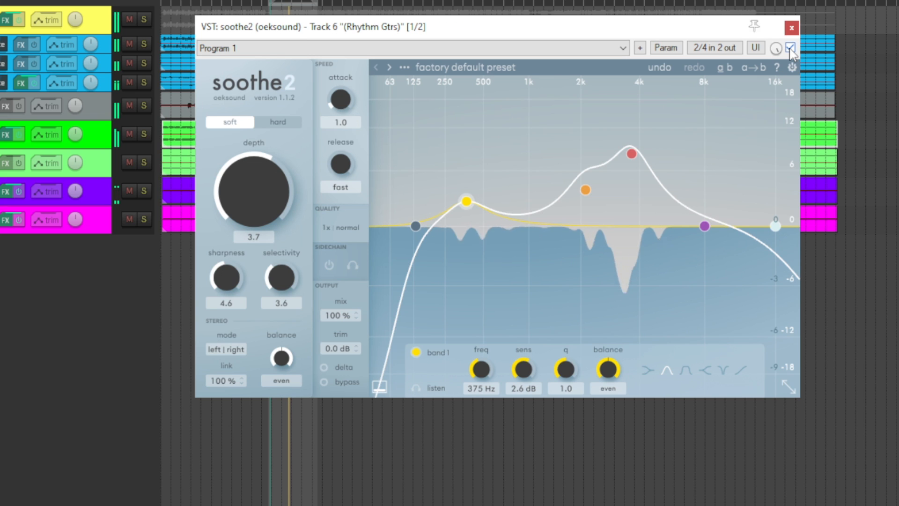
pyautogui.click(789, 49)
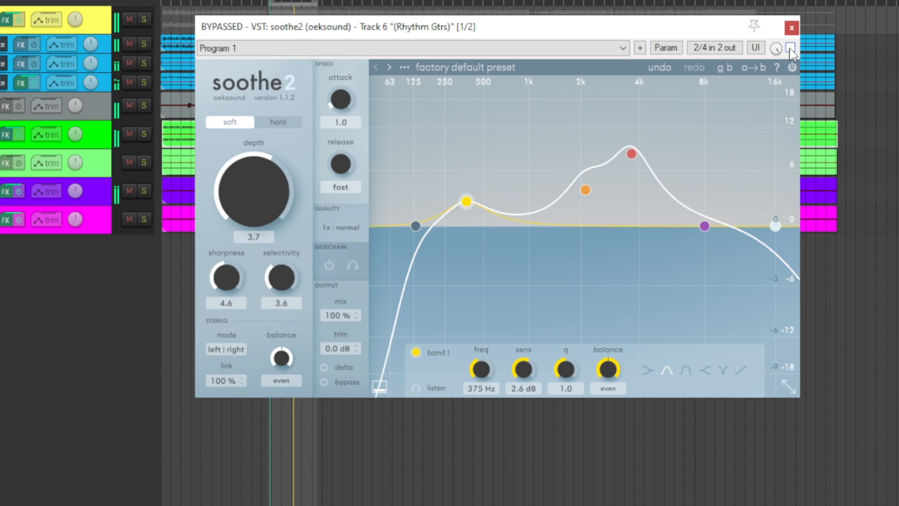
pyautogui.click(789, 49)
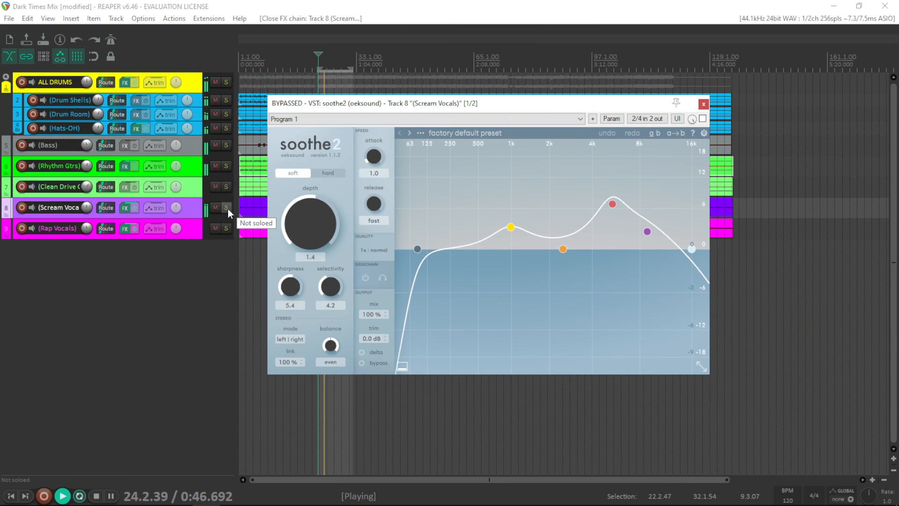
# - Solo the Scream Vocals track, activate its soothe2, and set band 3 to about 8.2 dB at 6.1 kHz
pyautogui.click(226, 208)
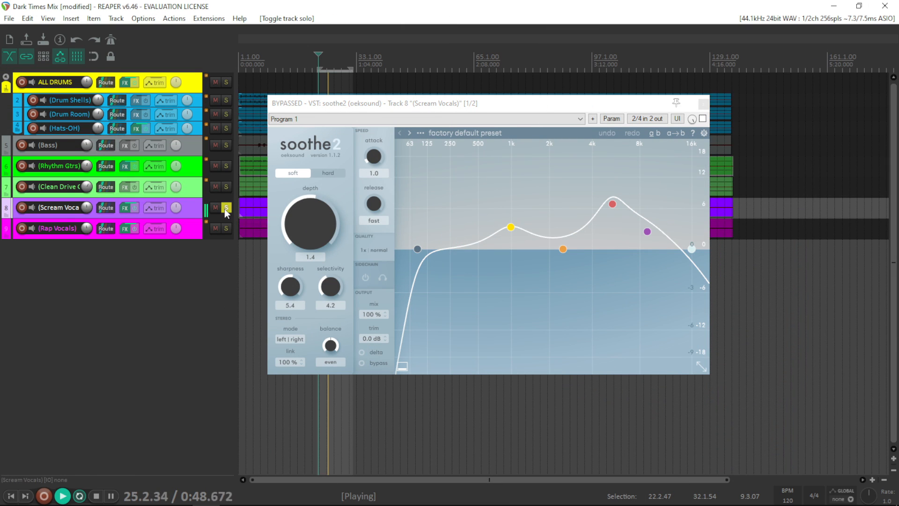
pyautogui.click(703, 119)
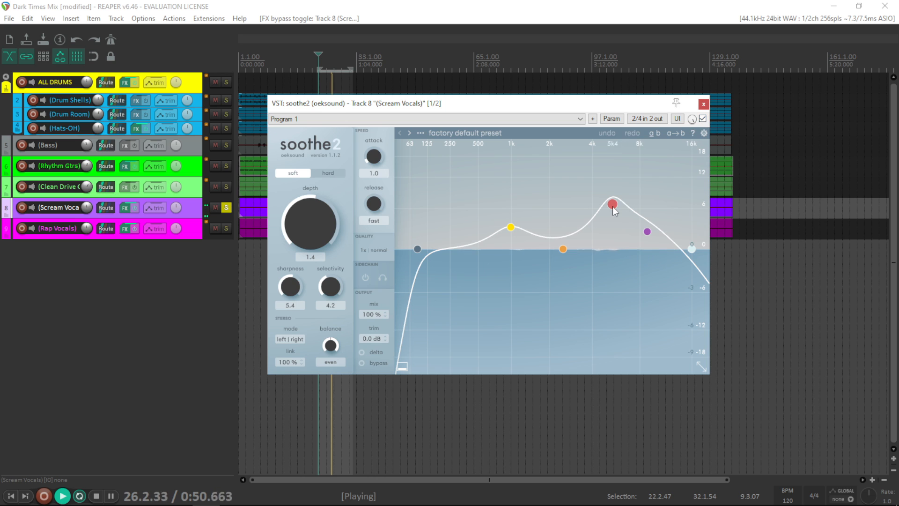
pyautogui.moveTo(613, 204); pyautogui.dragTo(622, 196)
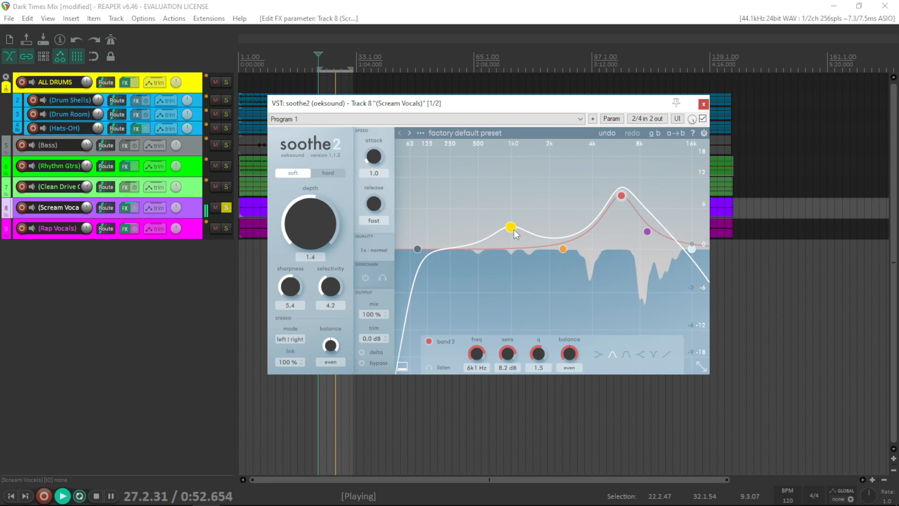
# - Set the scream vocals' band 1 to about 3.6 dB at 926 Hz, band 2 to about 1.2 dB at 2.4 kHz, and depth to 3.0
pyautogui.moveTo(510, 227); pyautogui.dragTo(508, 224)
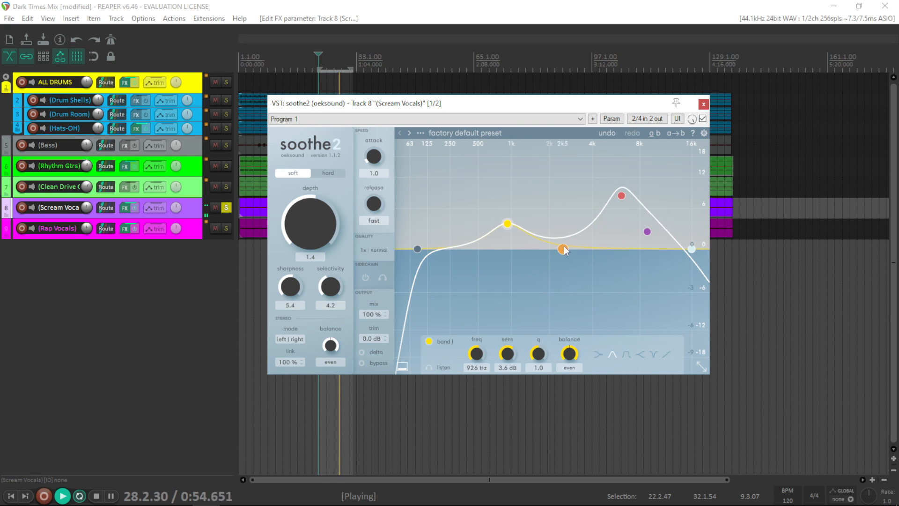
pyautogui.moveTo(563, 249); pyautogui.dragTo(563, 240)
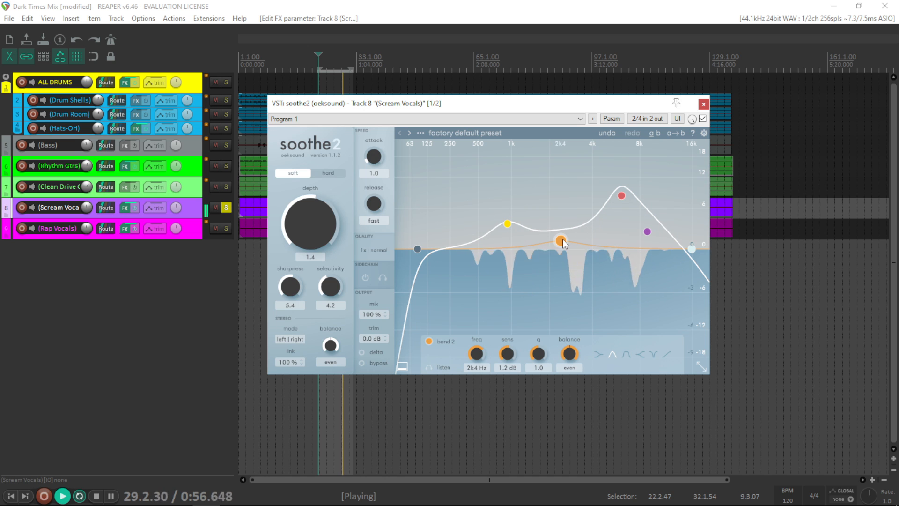
pyautogui.moveTo(313, 223); pyautogui.dragTo(313, 220)
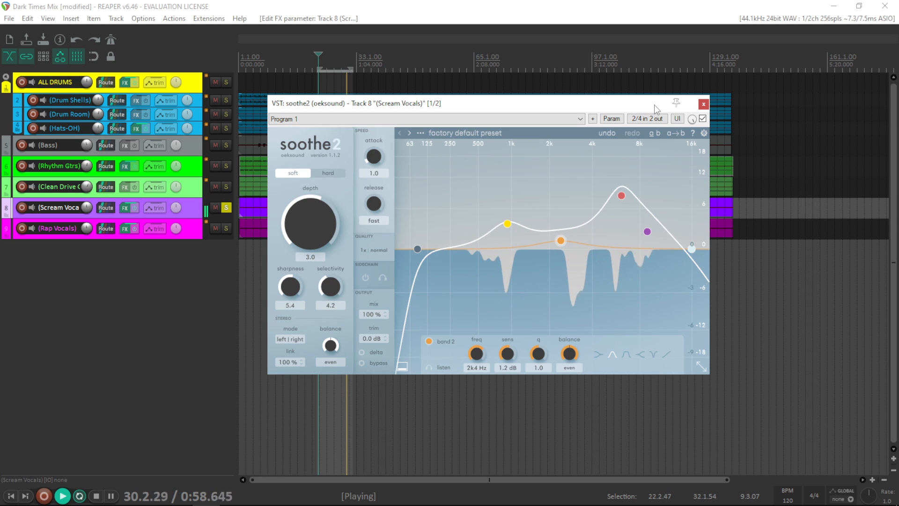
# - Compare the soloed scream vocals with soothe2 bypassed and active, and check bands 1, 3 and 4, using listen mode on band 1
pyautogui.click(703, 119)
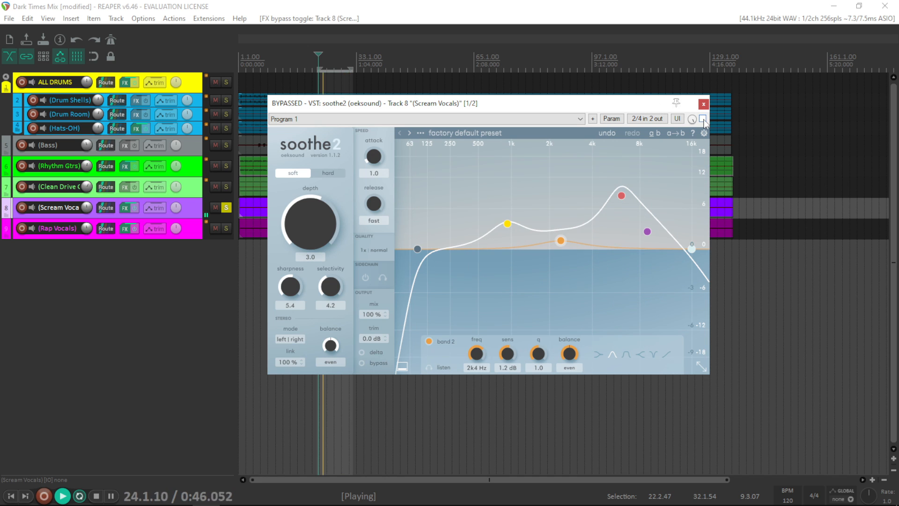
pyautogui.click(703, 118)
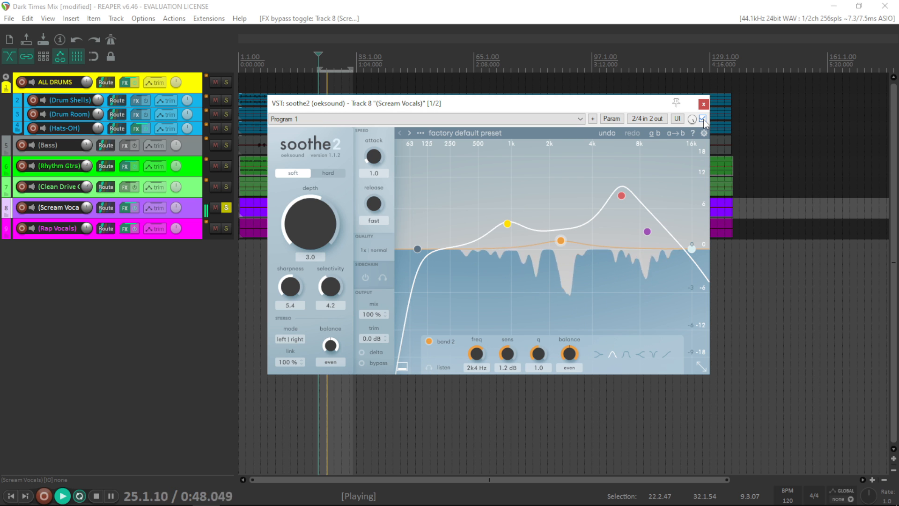
pyautogui.click(508, 223)
pyautogui.click(430, 367)
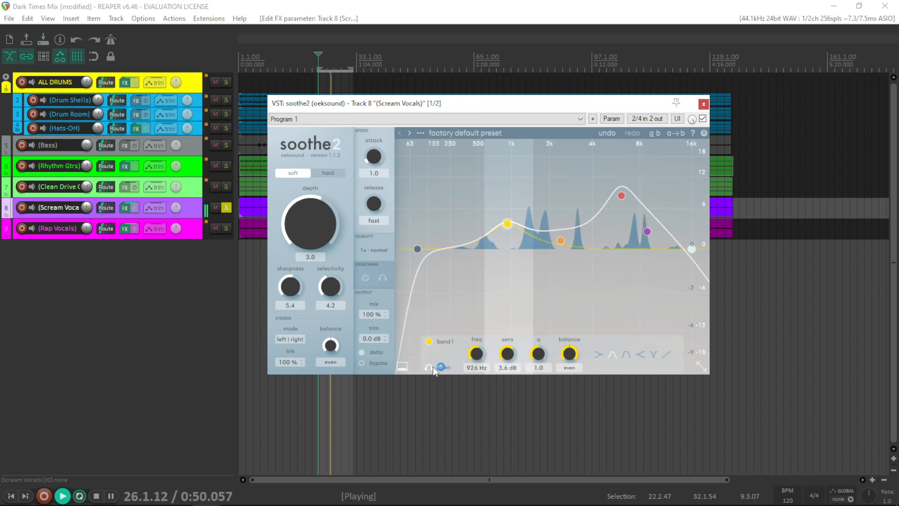
pyautogui.click(430, 368)
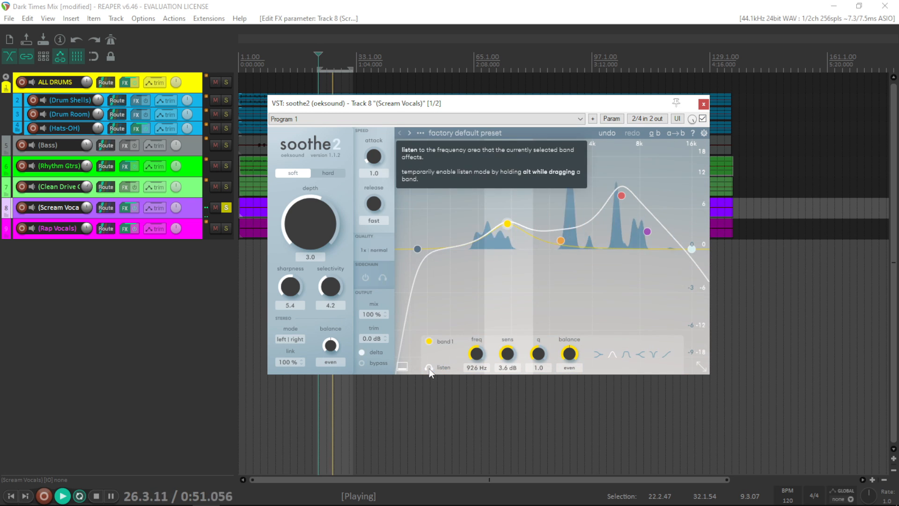
pyautogui.click(621, 195)
pyautogui.click(647, 231)
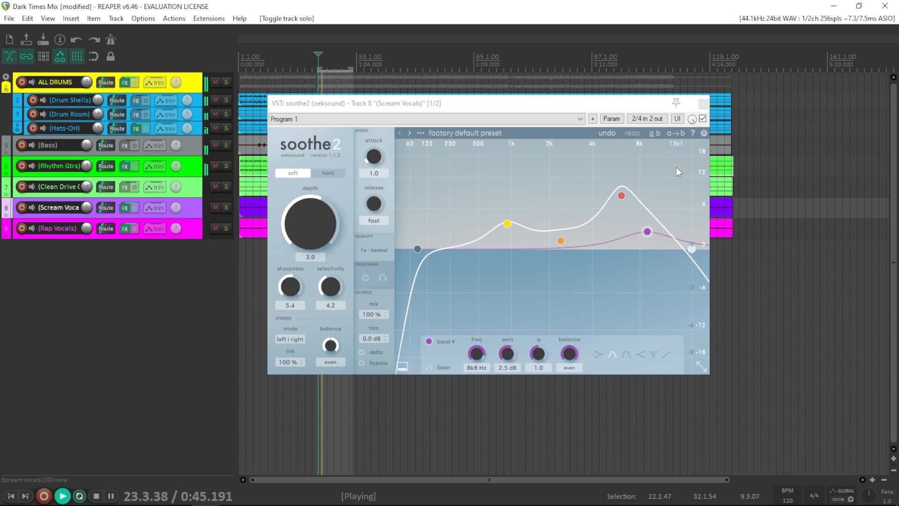
# - Set the scream vocals' soothe2 output trim to 1.4 dB, comparing the plugin bypassed and active in the full mix
pyautogui.click(703, 119)
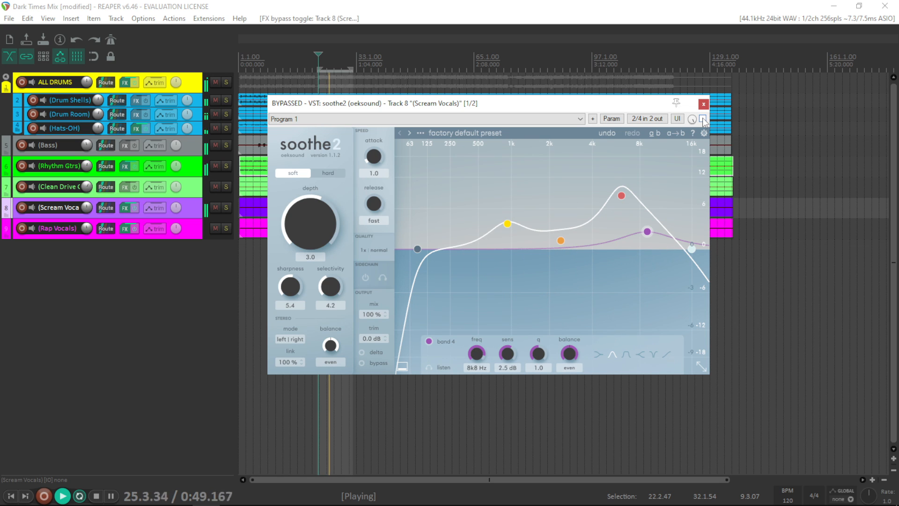
pyautogui.click(703, 119)
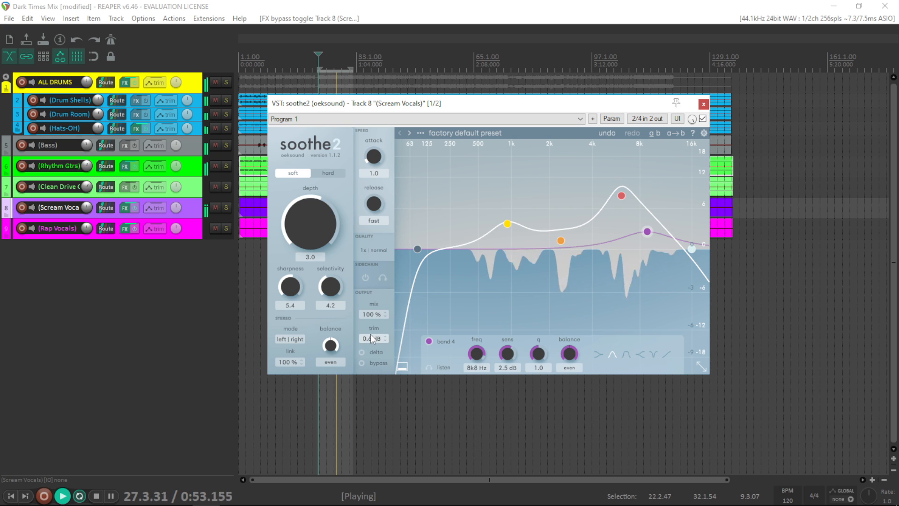
pyautogui.moveTo(371, 335); pyautogui.dragTo(373, 328)
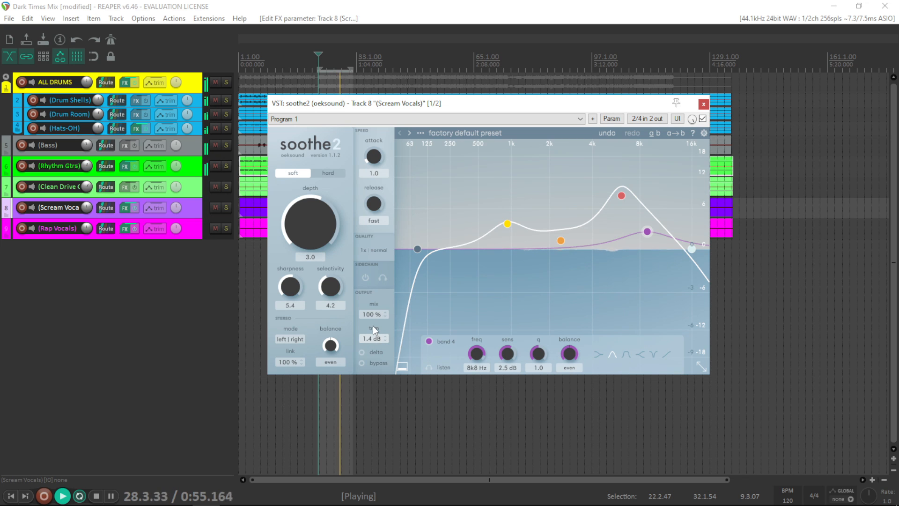
pyautogui.click(702, 119)
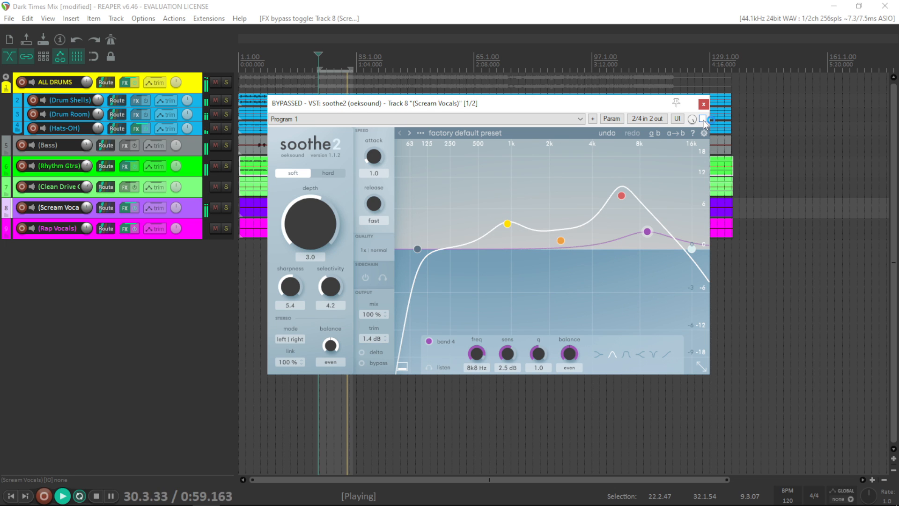
pyautogui.click(702, 119)
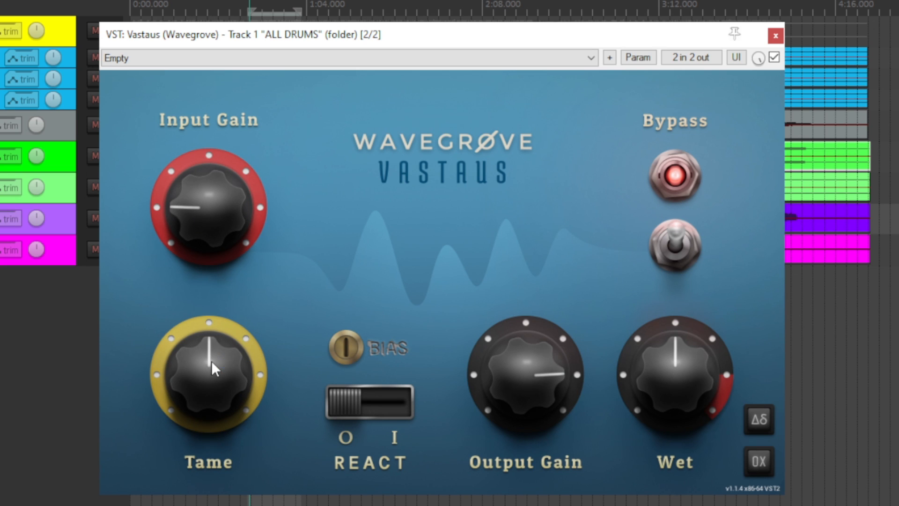
# - Demonstrate Vastaus on the ALL DRUMS folder by lowering Tame below its centre and switching React on and back off
pyautogui.moveTo(211, 360); pyautogui.dragTo(213, 382)
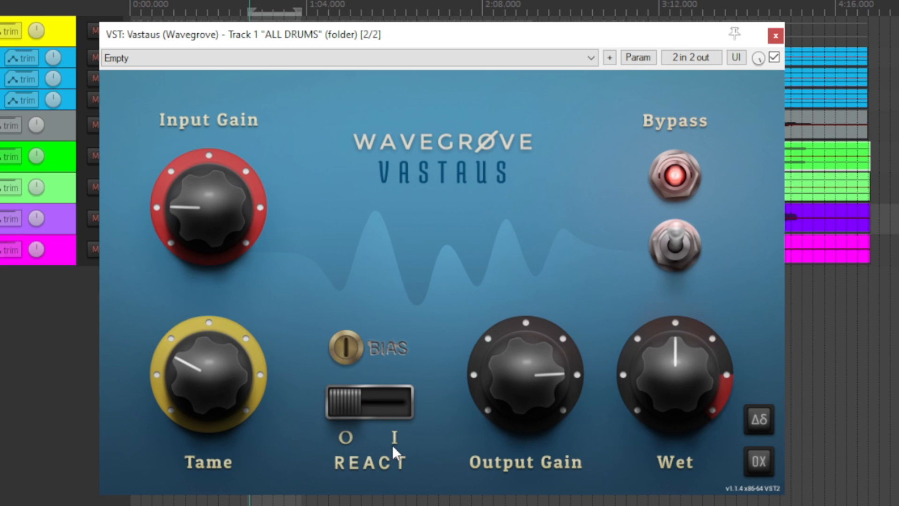
pyautogui.click(395, 400)
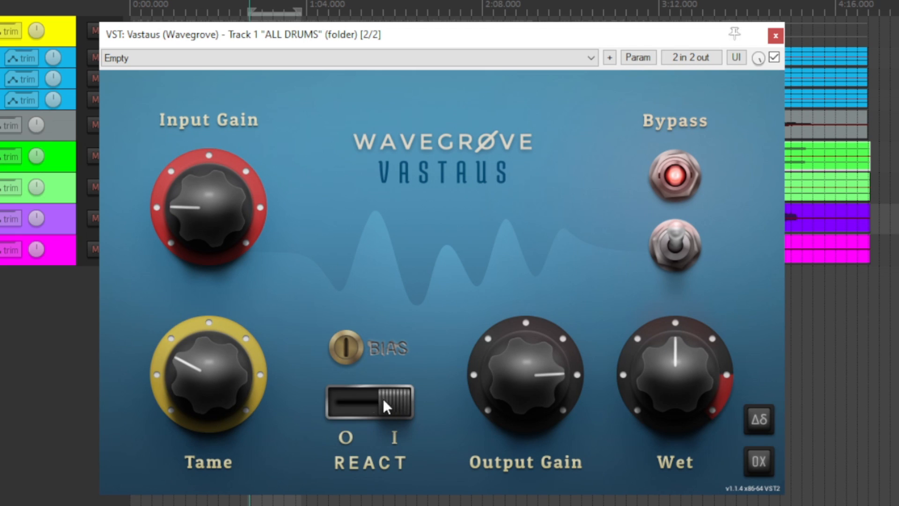
pyautogui.click(355, 399)
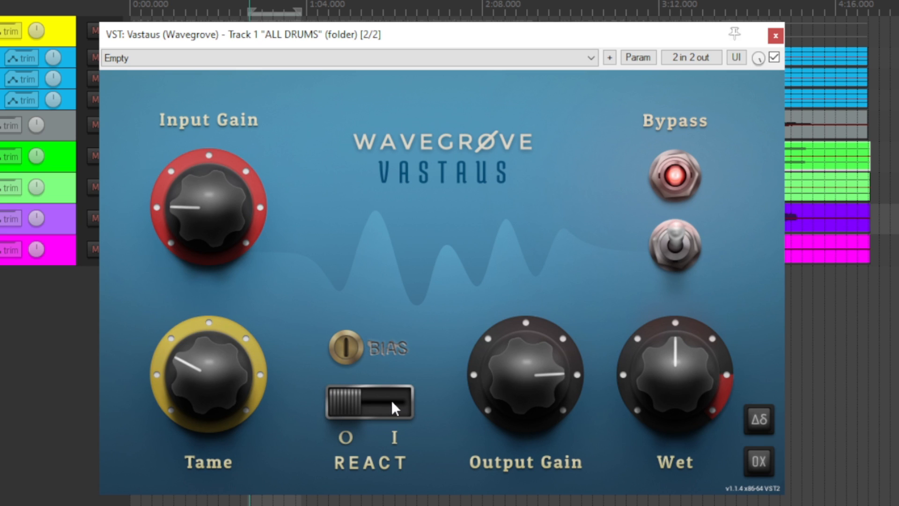
pyautogui.click(391, 400)
pyautogui.click(354, 397)
# - Try out the Vastaus Bias adjustment, and return the Tame and Wet knobs to their centre positions
pyautogui.moveTo(348, 338); pyautogui.dragTo(348, 359)
pyautogui.moveTo(347, 347); pyautogui.dragTo(277, 361)
pyautogui.moveTo(219, 381); pyautogui.dragTo(302, 376)
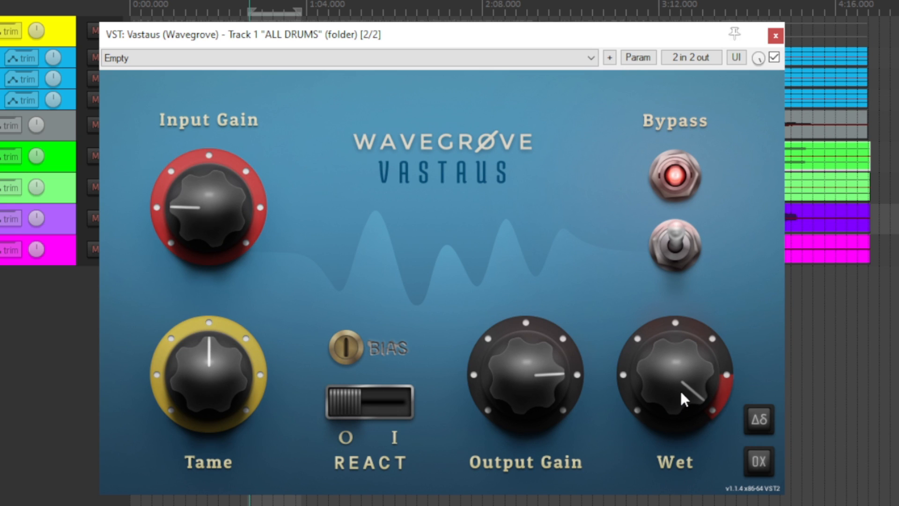
pyautogui.doubleClick(678, 368)
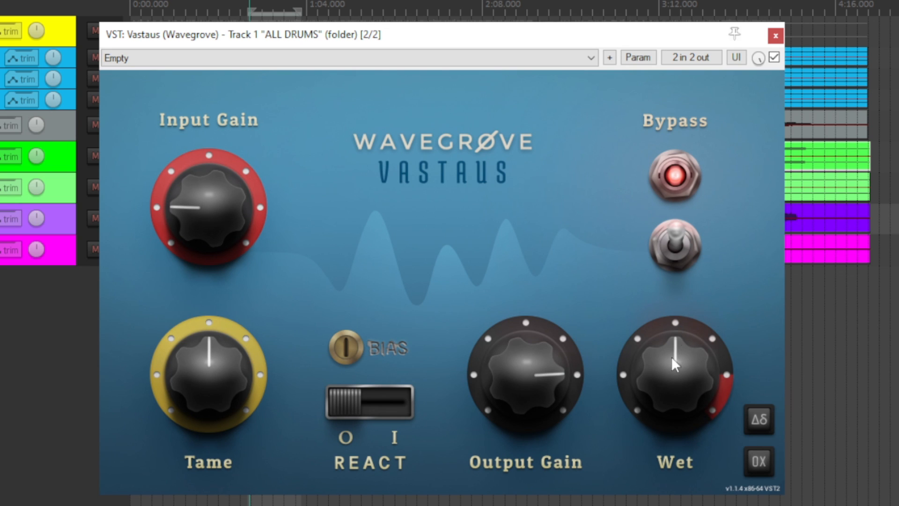
# - Bypass Vastaus with the plugin's own switch and re-enable it
pyautogui.click(681, 240)
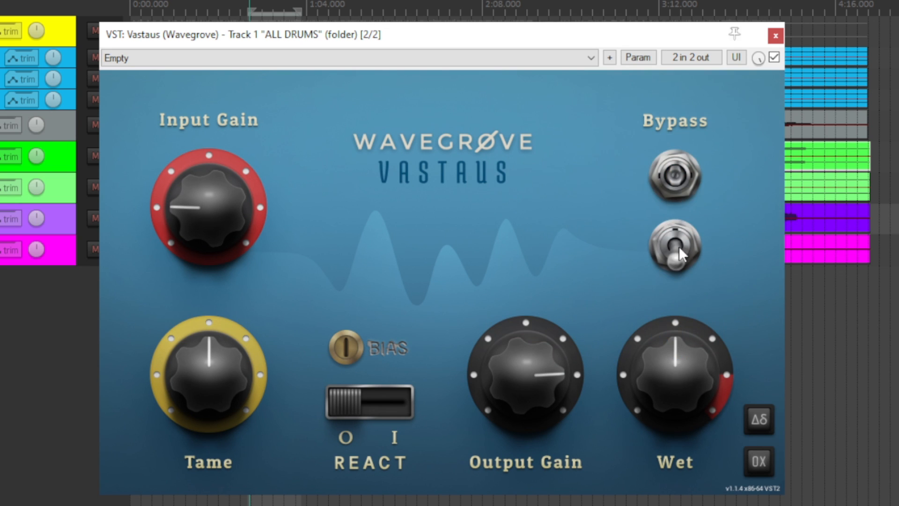
pyautogui.click(679, 246)
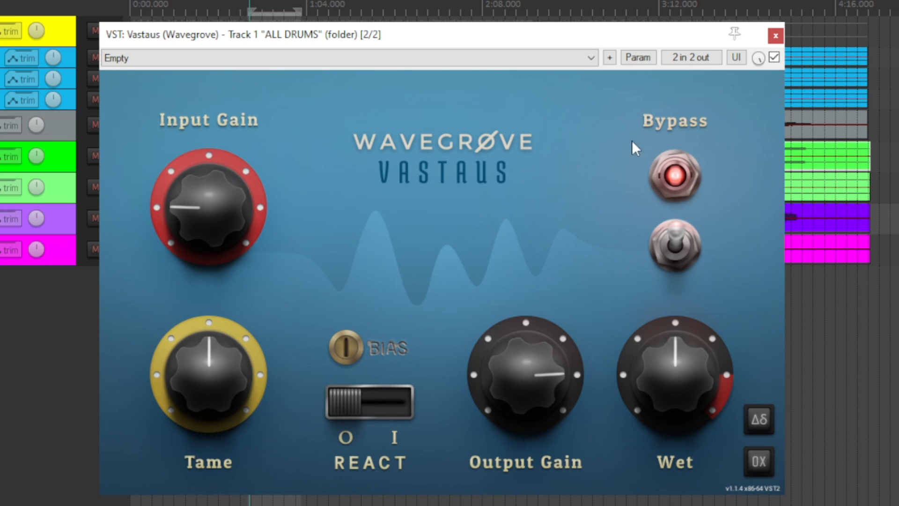
pyautogui.moveTo(455, 45); pyautogui.dragTo(461, 27)
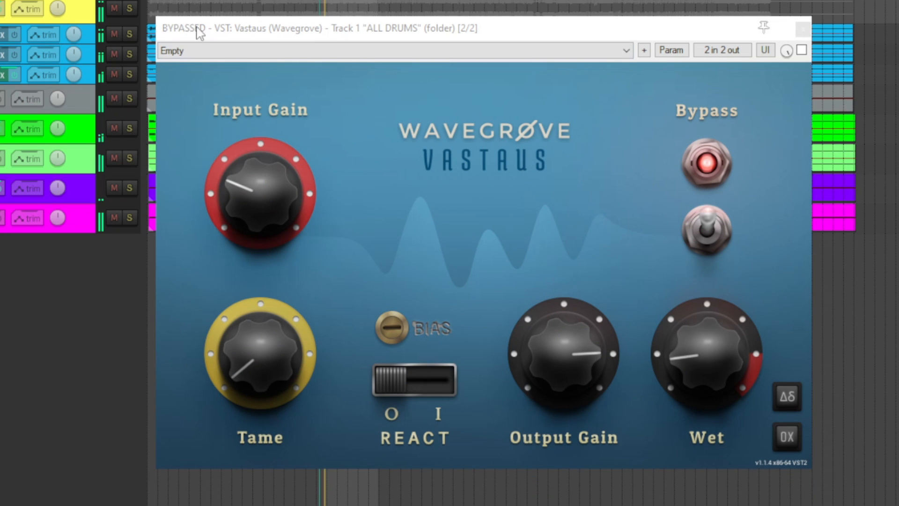
# - Solo the ALL DRUMS folder and activate its bypassed Vastaus plugin
pyautogui.click(130, 9)
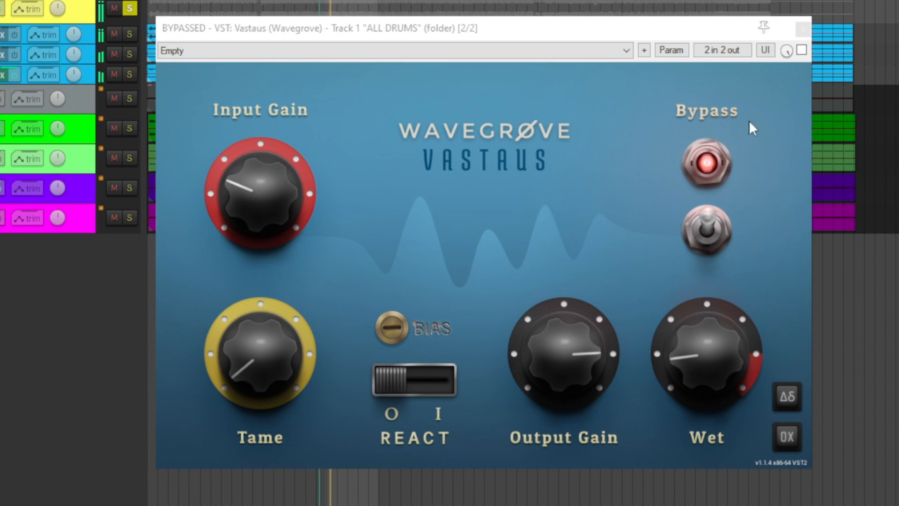
pyautogui.click(801, 50)
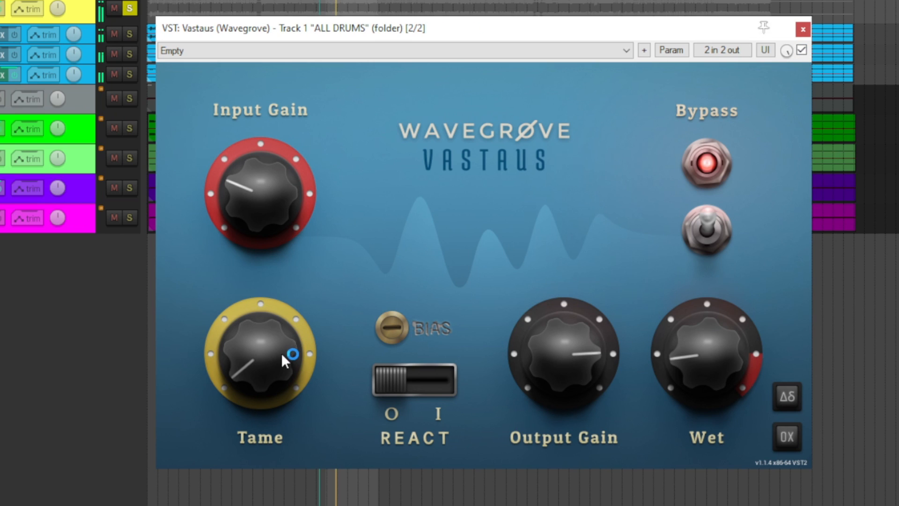
# - Try out Vastaus on the drums by raising Tame, turning Bias upright, and sweeping Wet up past its centre and back down
pyautogui.moveTo(291, 358); pyautogui.dragTo(291, 330)
pyautogui.moveTo(708, 354)
pyautogui.mouseDown()
pyautogui.moveTo(707, 323)
pyautogui.moveTo(707, 336)
pyautogui.mouseUp()
pyautogui.moveTo(395, 342); pyautogui.dragTo(396, 330)
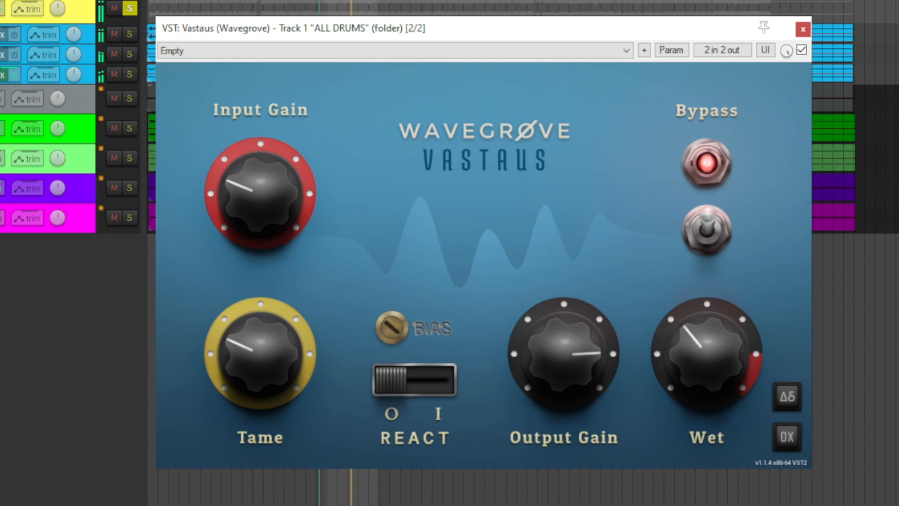
pyautogui.moveTo(707, 363); pyautogui.dragTo(707, 344)
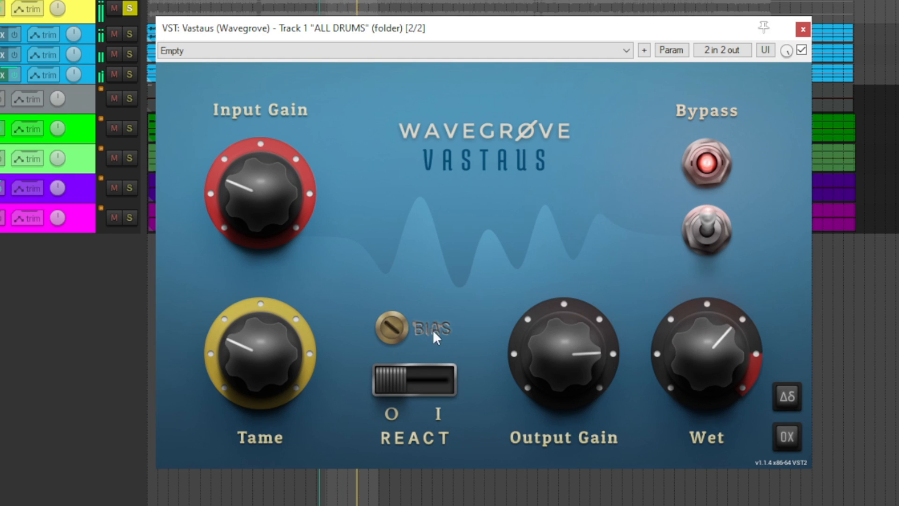
pyautogui.moveTo(392, 328); pyautogui.dragTo(392, 297)
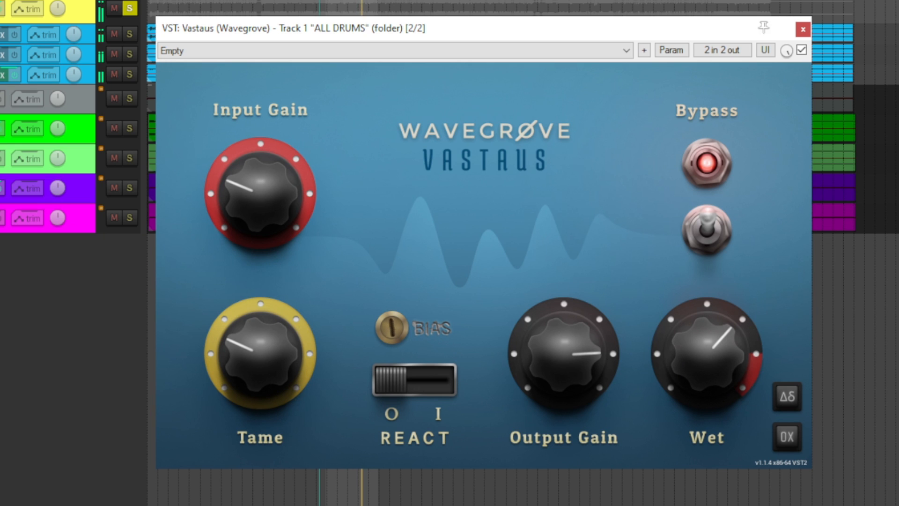
pyautogui.moveTo(701, 344); pyautogui.dragTo(702, 382)
# - Compare the soloed drums with Vastaus bypassed and active
pyautogui.click(802, 50)
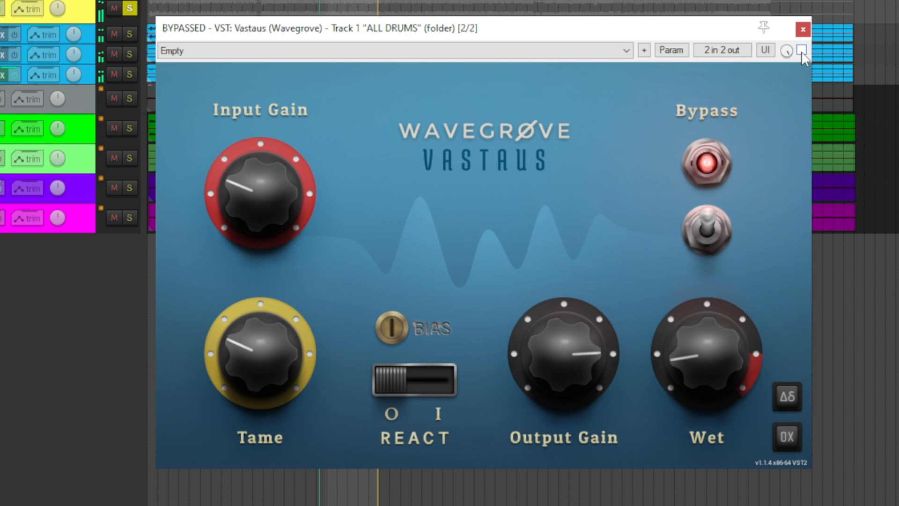
pyautogui.click(801, 49)
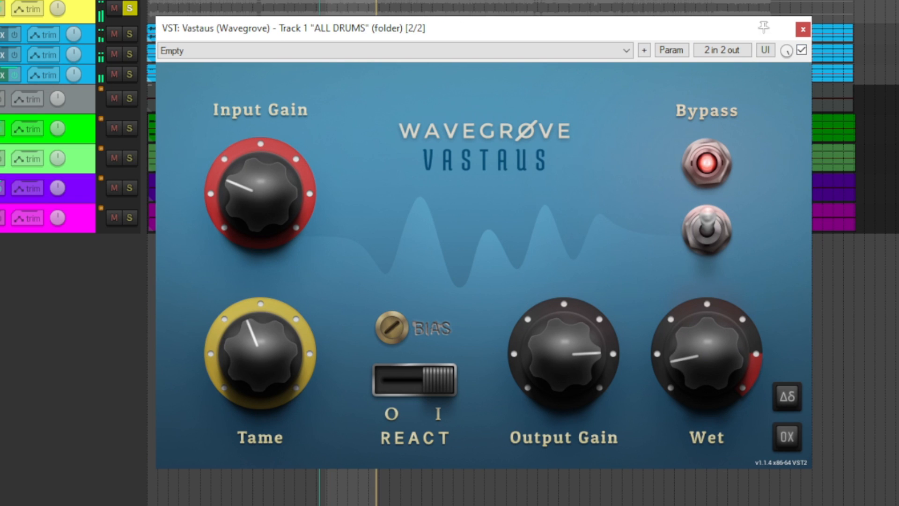
pyautogui.click(802, 49)
pyautogui.click(801, 50)
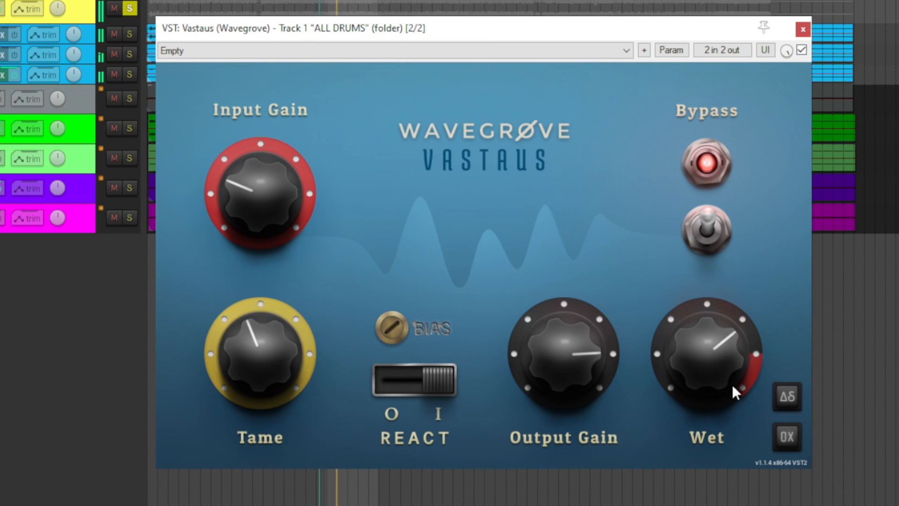
# - Audition the Vastaus delta signal on the drums, set Bias upright, and lower Wet to roughly a quarter of its range
pyautogui.click(786, 397)
pyautogui.moveTo(395, 336); pyautogui.dragTo(395, 356)
pyautogui.moveTo(712, 329); pyautogui.dragTo(712, 368)
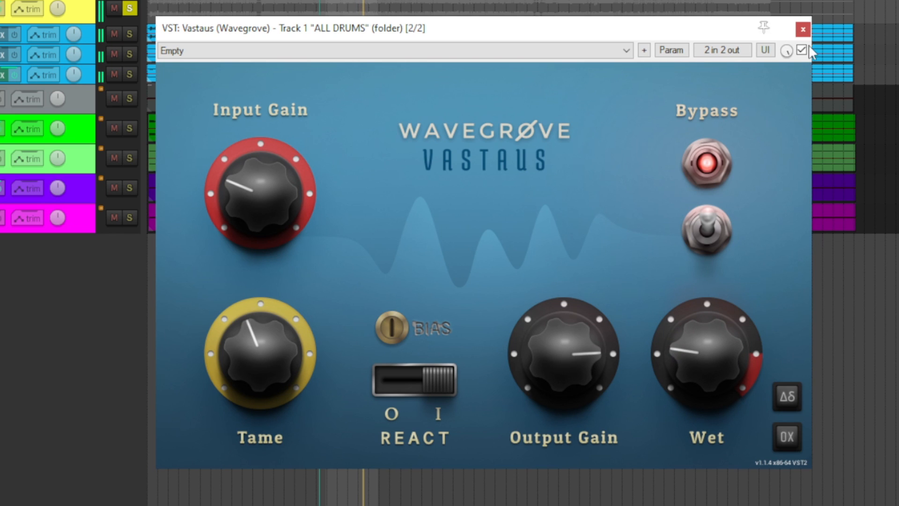
# - Compare Vastaus bypassed and active on the ALL DRUMS folder, both soloed and in the full mix
pyautogui.click(803, 50)
pyautogui.click(803, 50)
pyautogui.click(802, 49)
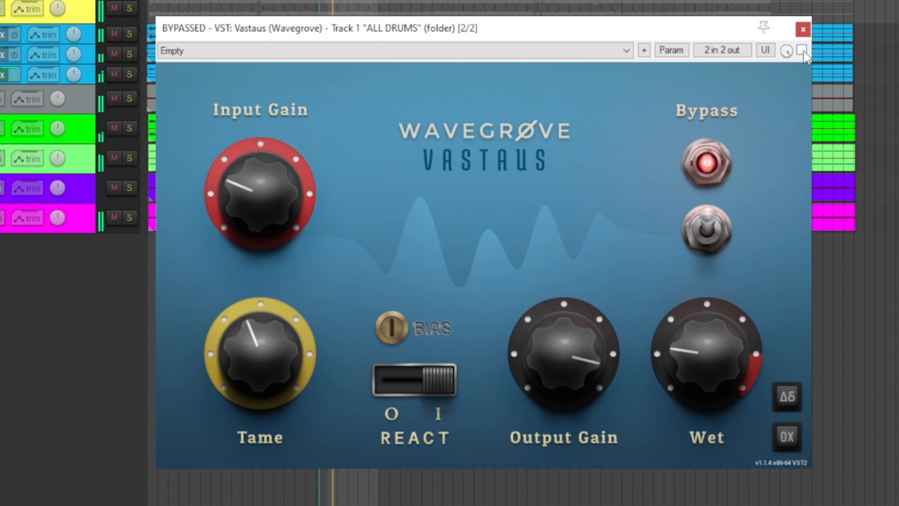
pyautogui.click(802, 50)
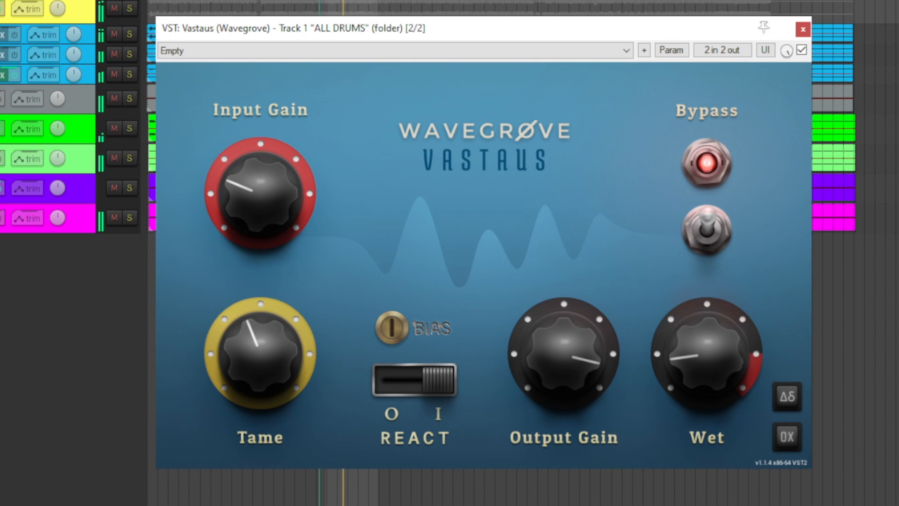
# - Set Tame to its centre position on the ALL DRUMS Vastaus and compare it bypassed and active in the full mix
pyautogui.moveTo(272, 347); pyautogui.dragTo(273, 338)
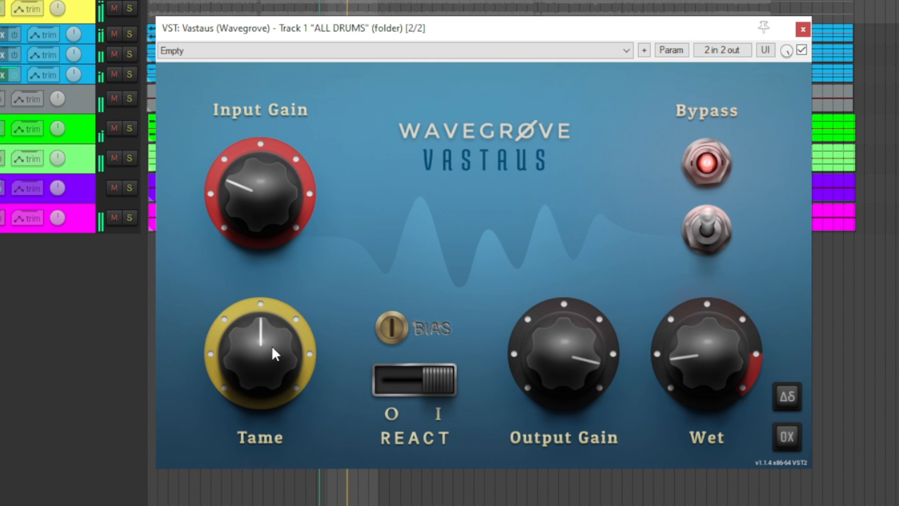
pyautogui.click(802, 50)
pyautogui.click(801, 51)
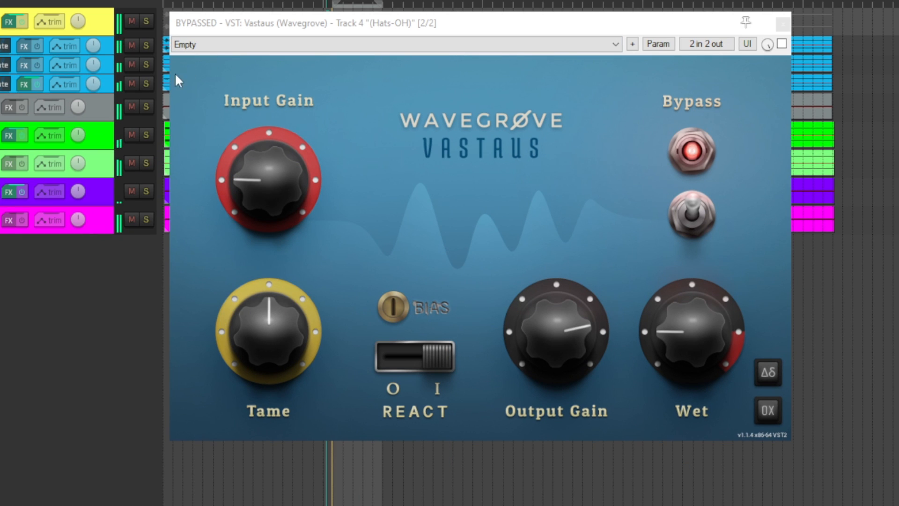
# - Solo the Hats-OH track, activate its Vastaus plugin, and compare the processed sound with the delta and bypassed signals
pyautogui.click(148, 83)
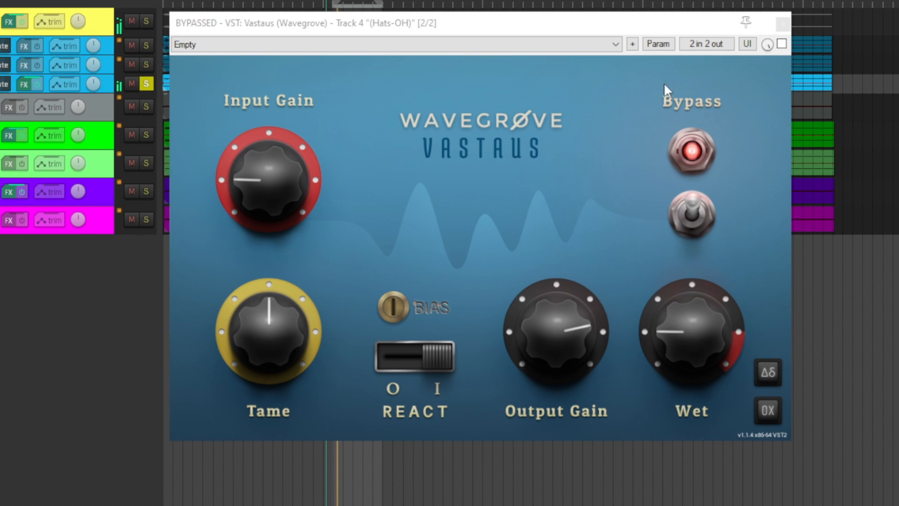
pyautogui.click(782, 44)
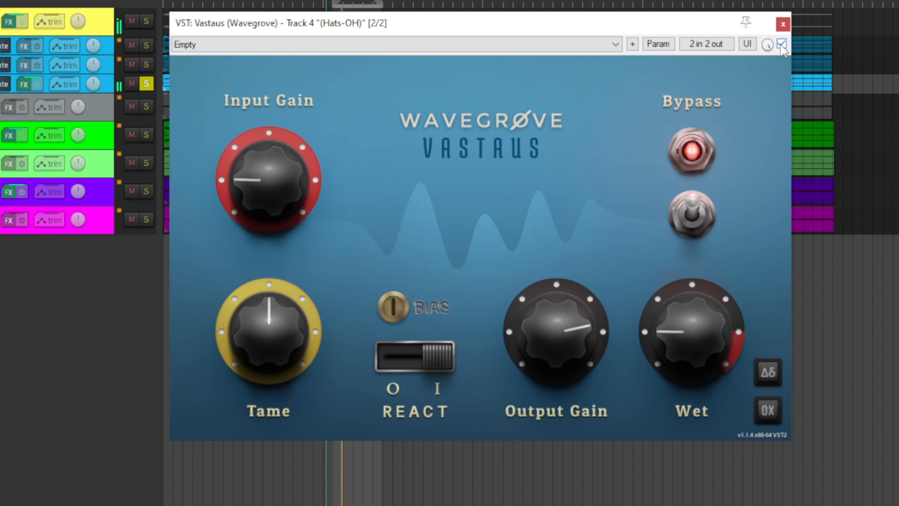
pyautogui.moveTo(695, 317); pyautogui.dragTo(695, 341)
pyautogui.click(767, 373)
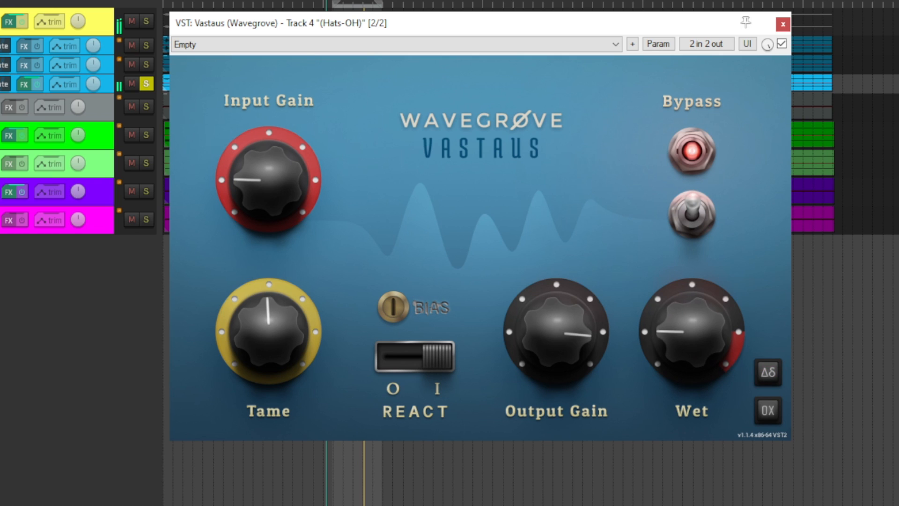
pyautogui.click(781, 44)
pyautogui.click(782, 44)
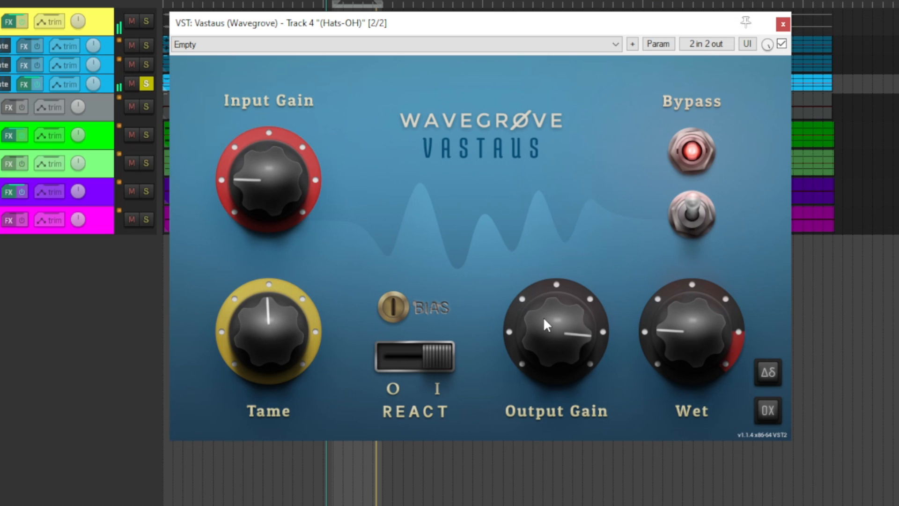
# - Unsolo the Hats-OH track and compare its Vastaus plugin bypassed and active in the full mix
pyautogui.click(145, 84)
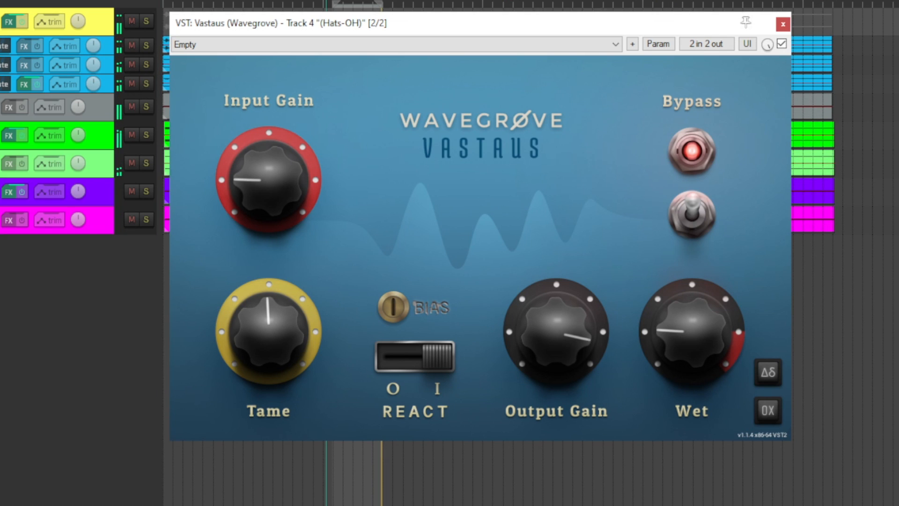
pyautogui.click(781, 44)
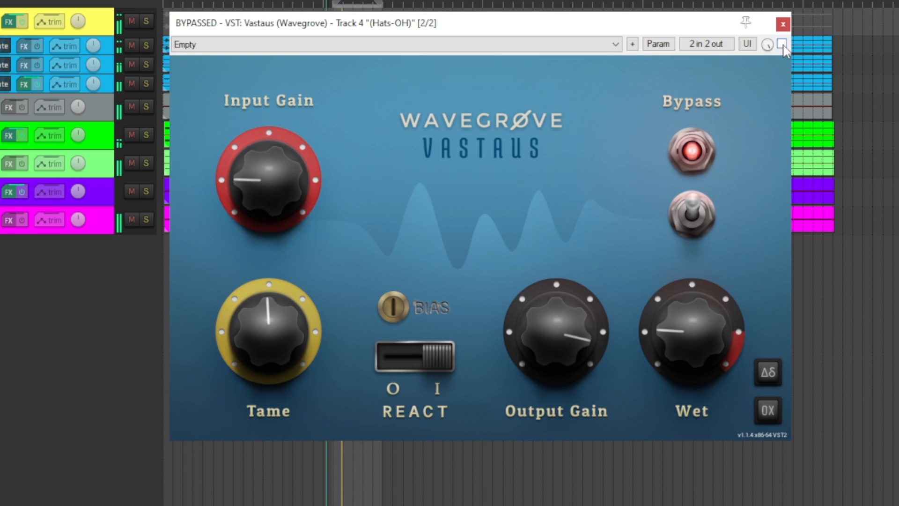
pyautogui.click(782, 44)
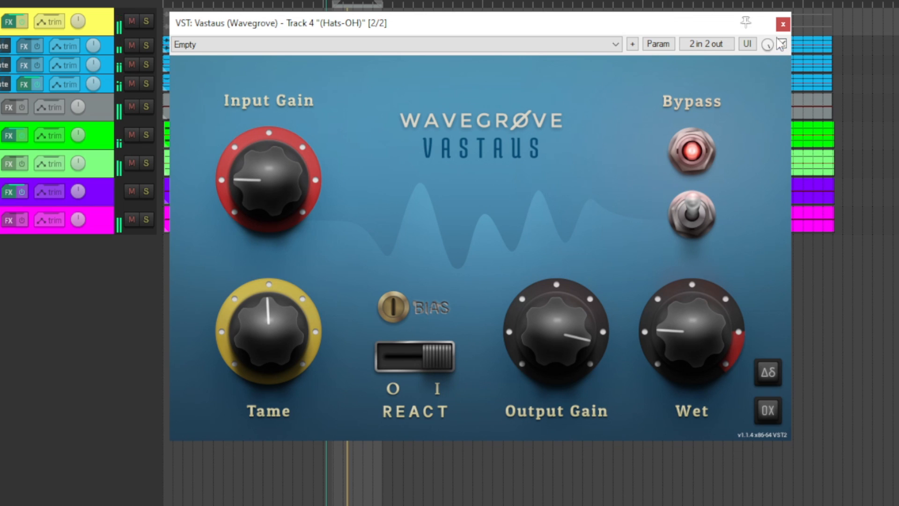
pyautogui.click(691, 213)
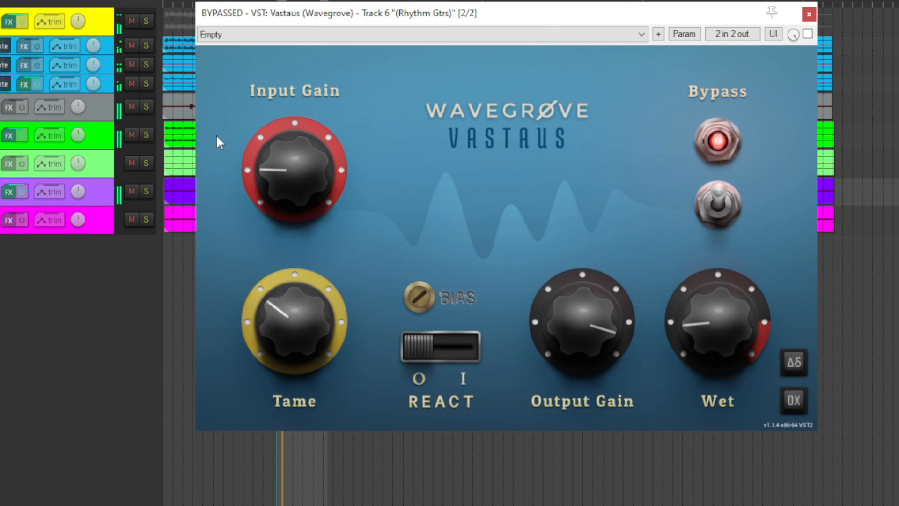
# - Solo the Rhythm Gtrs track and activate its Vastaus plugin, comparing it with the bypassed sound
pyautogui.click(148, 134)
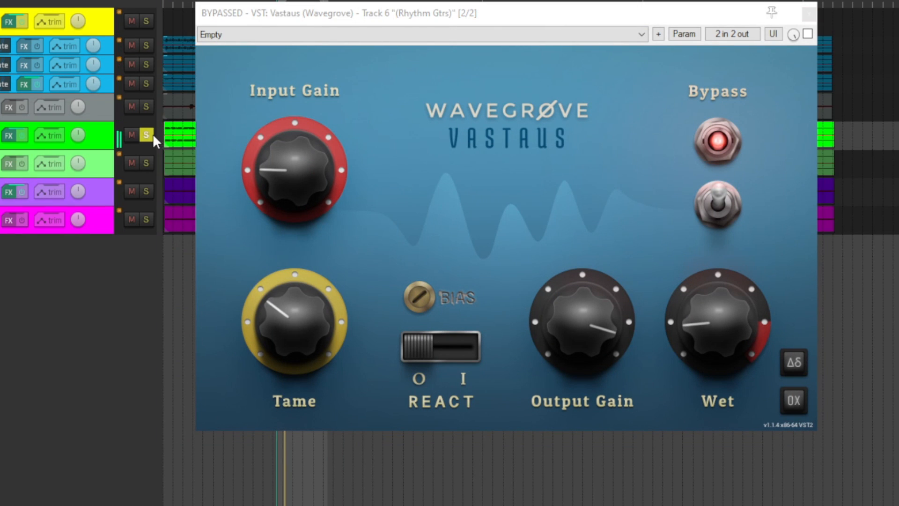
pyautogui.click(808, 36)
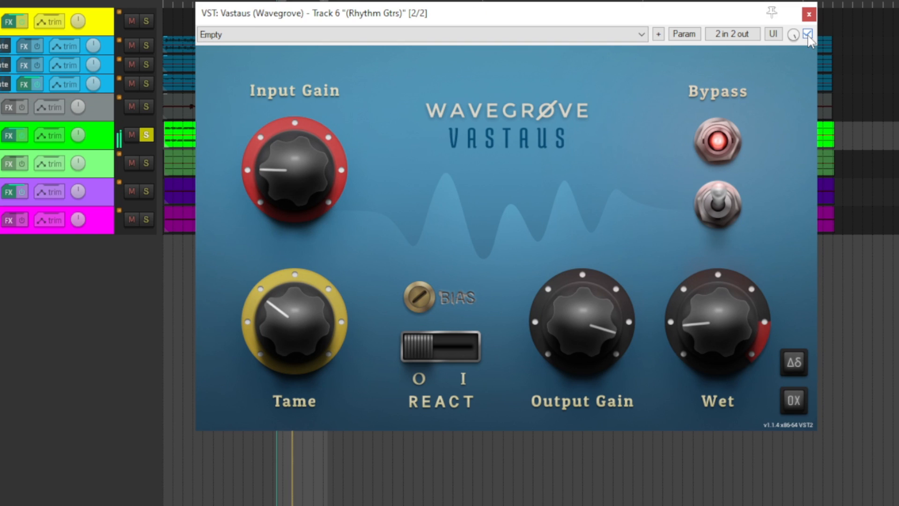
pyautogui.click(808, 36)
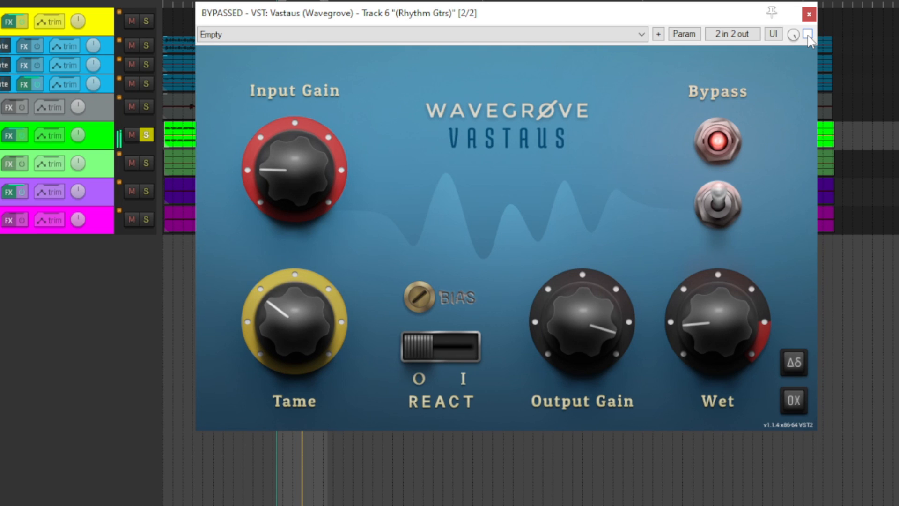
pyautogui.click(808, 35)
# - Try Tame at its minimum and maximum against the bypassed rhythm guitars, and reset it to its centre position
pyautogui.moveTo(292, 311); pyautogui.dragTo(292, 346)
pyautogui.click(807, 35)
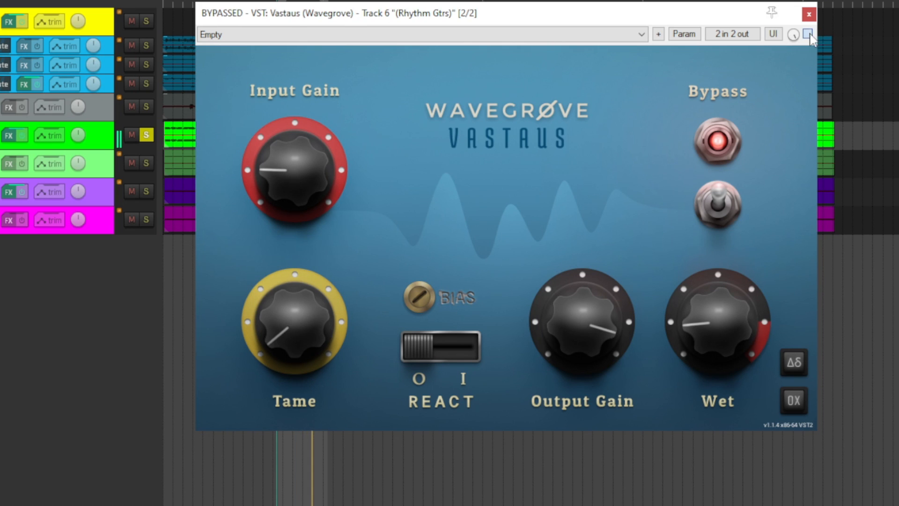
pyautogui.click(808, 34)
pyautogui.moveTo(309, 275); pyautogui.dragTo(308, 201)
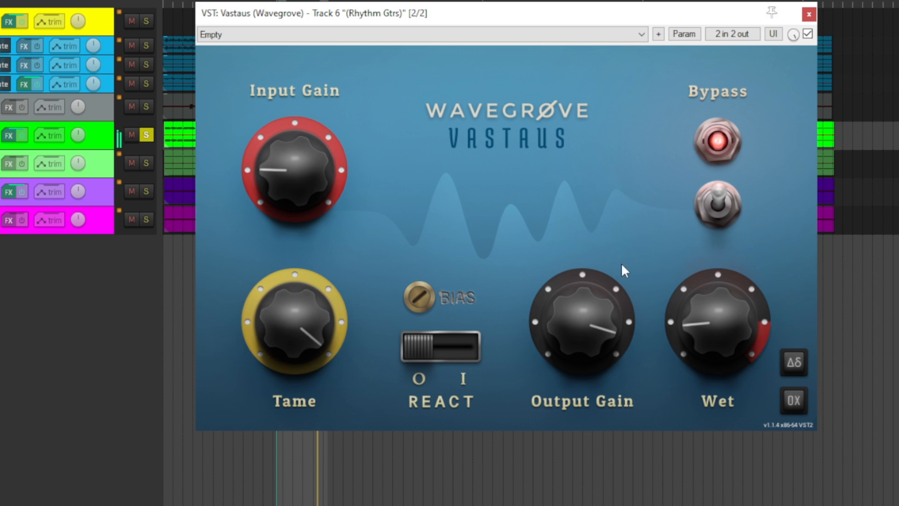
pyautogui.click(808, 34)
pyautogui.click(808, 34)
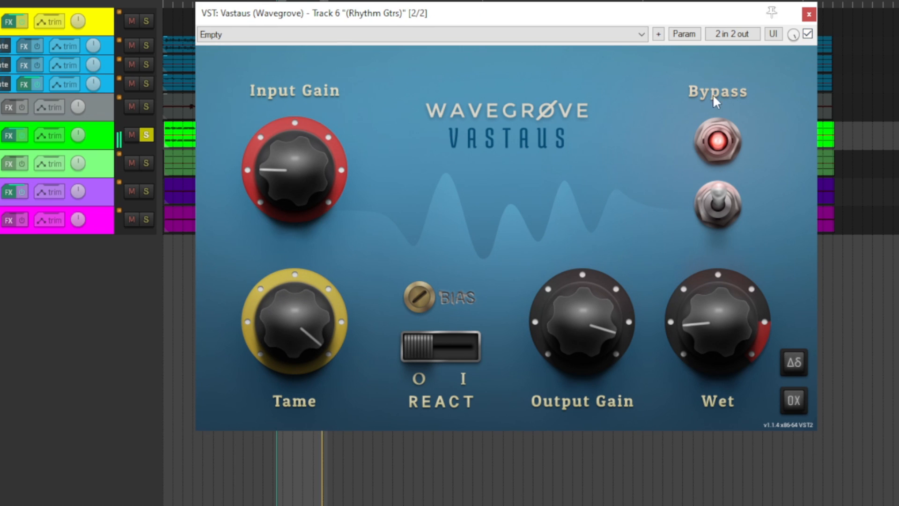
pyautogui.doubleClick(303, 330)
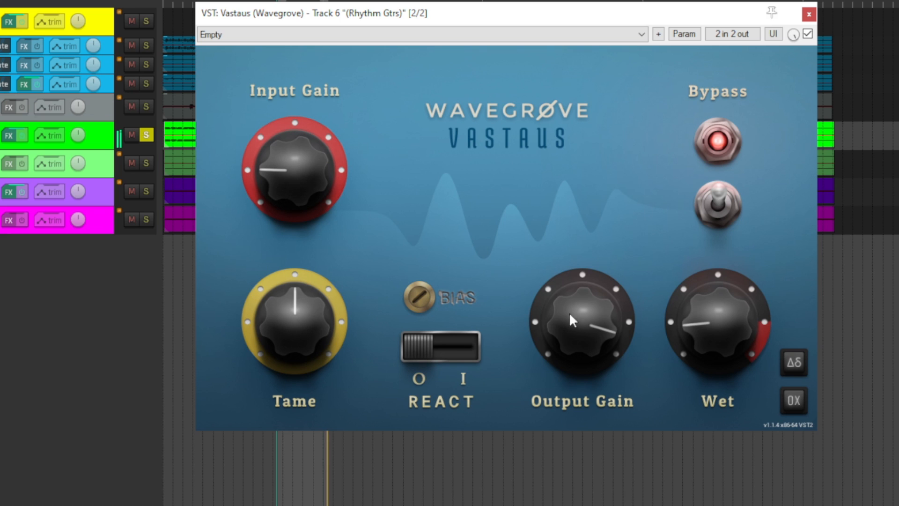
# - Try Wet raised to just below its centre on the rhythm guitars and compare Vastaus bypassed and active
pyautogui.moveTo(718, 328); pyautogui.dragTo(718, 291)
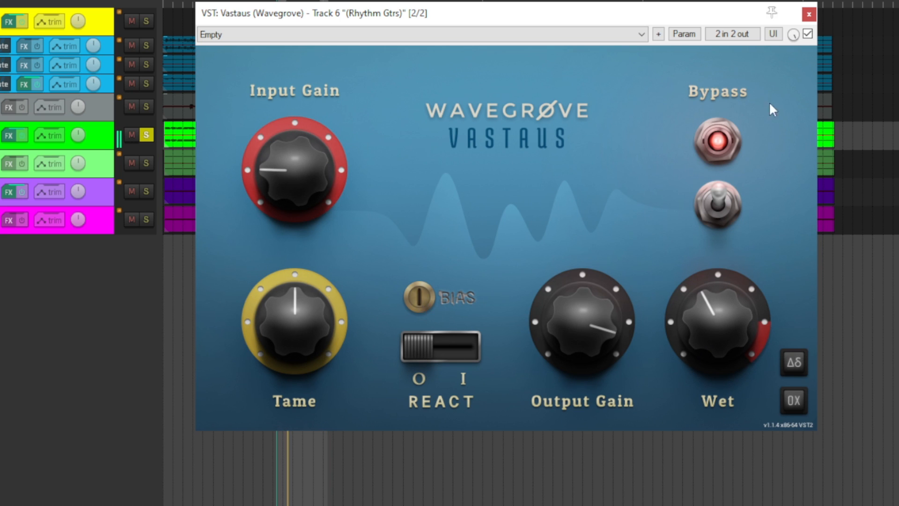
pyautogui.click(808, 35)
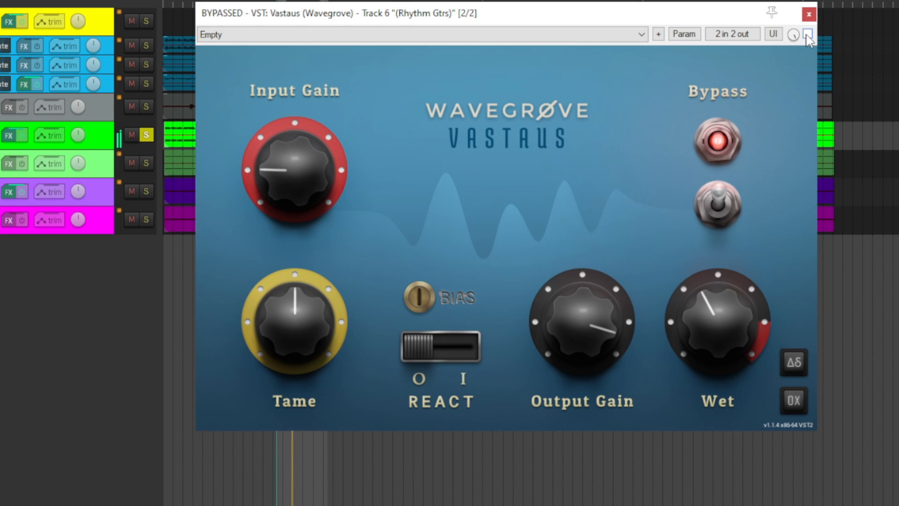
pyautogui.click(808, 35)
# - Try different Bias positions on the rhythm guitars and switch React on and back off
pyautogui.moveTo(419, 297); pyautogui.dragTo(419, 304)
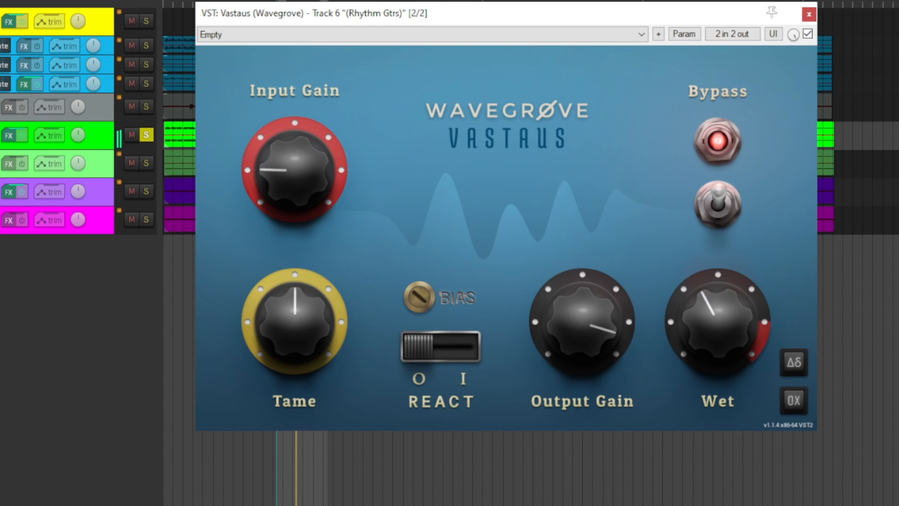
pyautogui.click(446, 348)
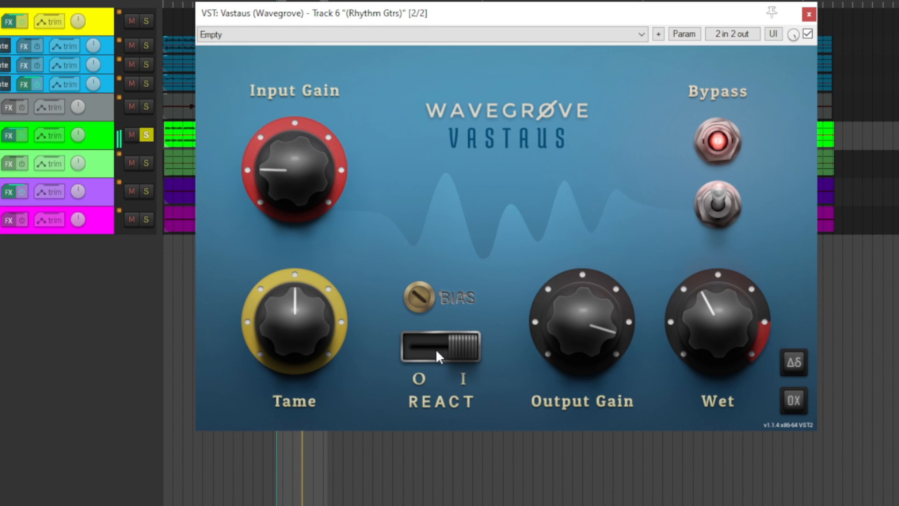
pyautogui.click(436, 348)
pyautogui.moveTo(417, 298); pyautogui.dragTo(412, 297)
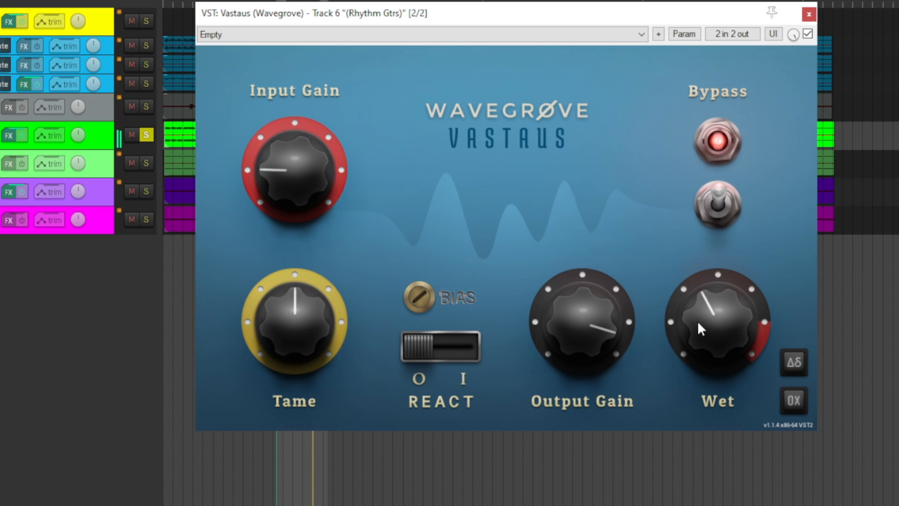
# - Lower Wet to roughly a quarter of its range and compare the guitars with Vastaus active and bypassed, including its own bypass switch
pyautogui.moveTo(701, 329); pyautogui.dragTo(701, 342)
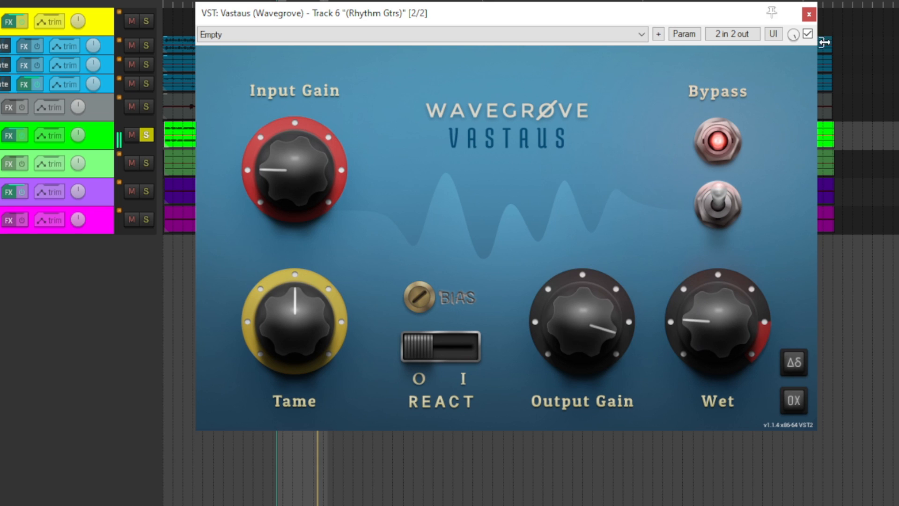
pyautogui.click(808, 35)
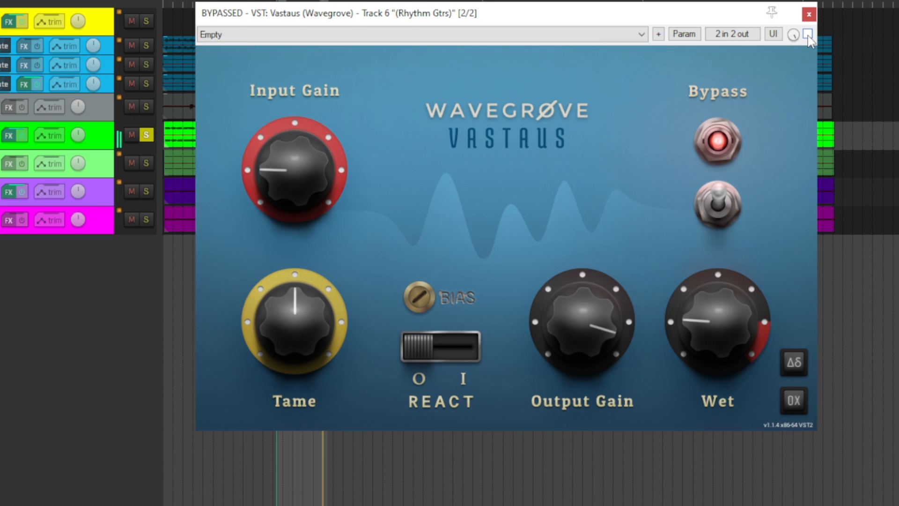
pyautogui.click(808, 34)
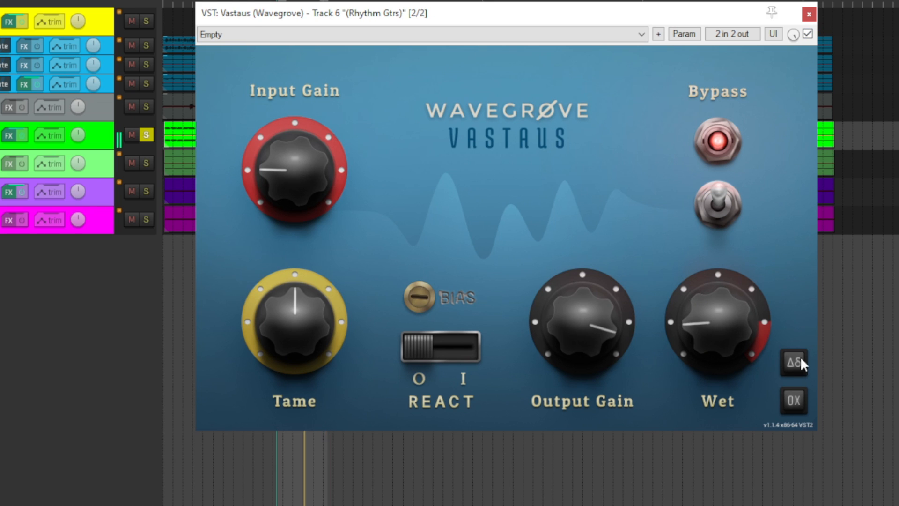
pyautogui.click(710, 206)
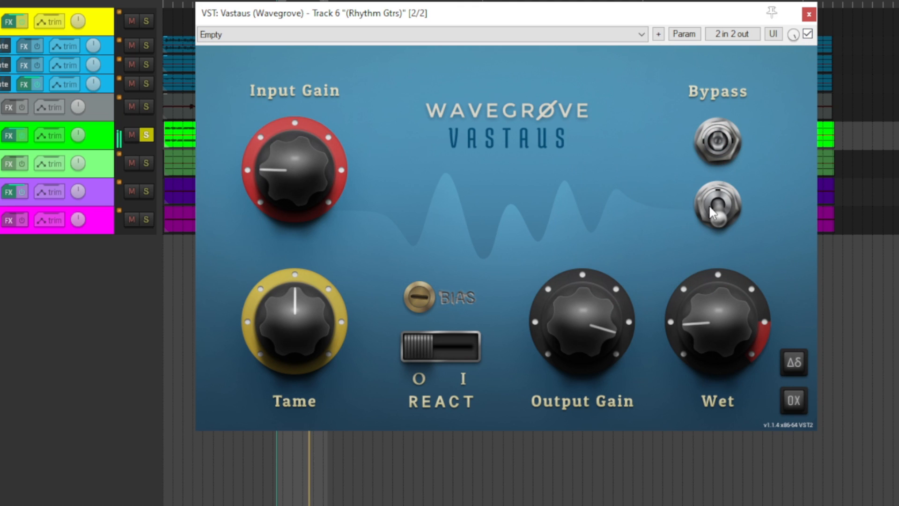
# - Reactivate Vastaus on the rhythm guitars, turn Bias to a diagonal position and raise Wet slightly
pyautogui.click(709, 205)
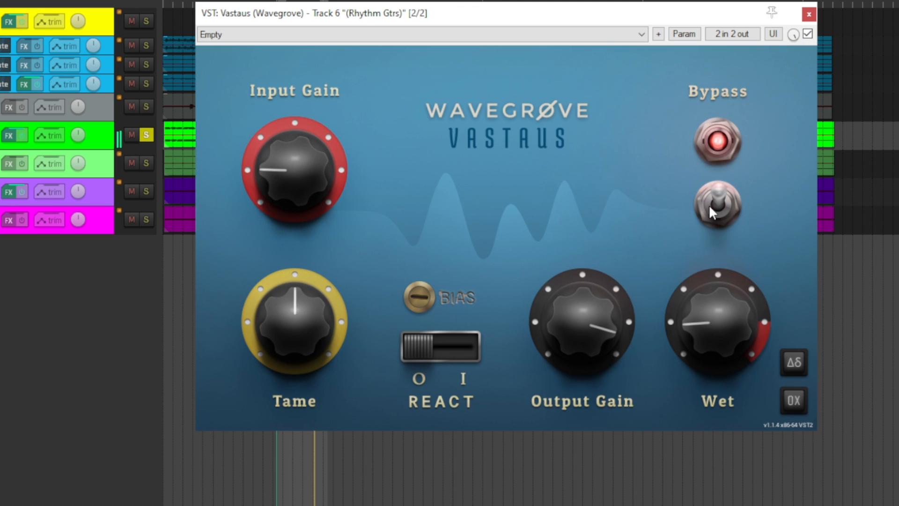
pyautogui.click(419, 297)
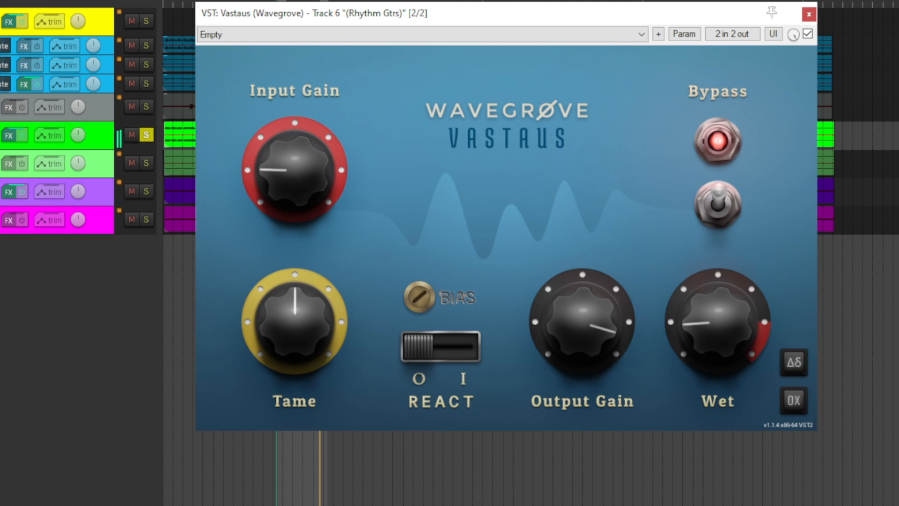
pyautogui.moveTo(720, 312); pyautogui.dragTo(720, 307)
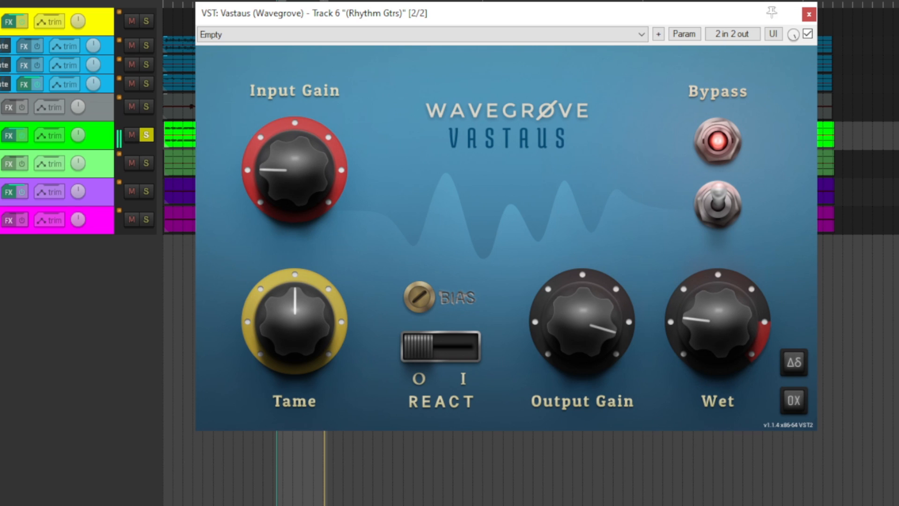
# - Compare the soloed rhythm guitars with Vastaus bypassed and active at the new Bias and Wet settings
pyautogui.click(808, 34)
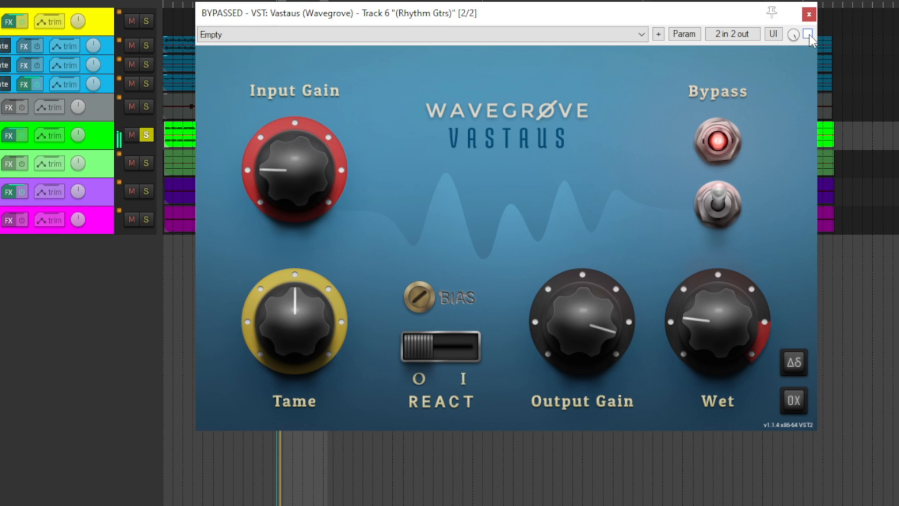
pyautogui.click(808, 35)
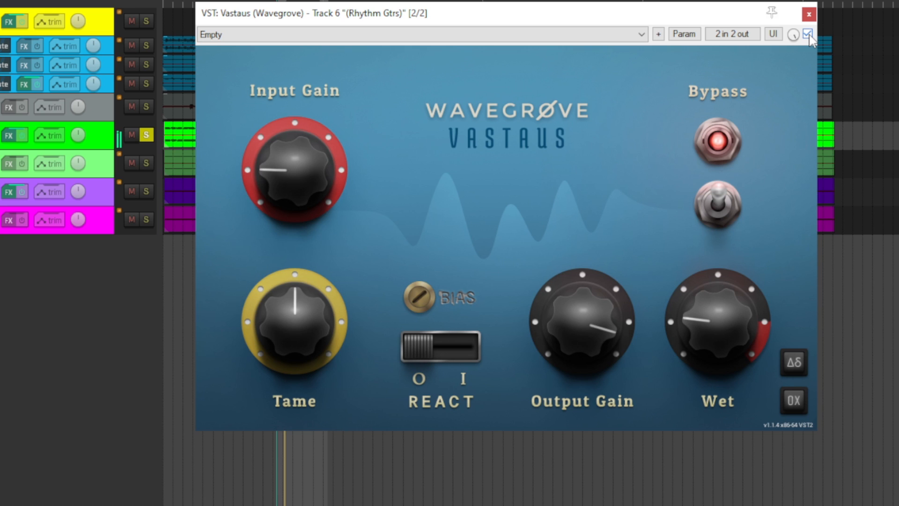
pyautogui.click(808, 34)
pyautogui.click(808, 34)
# - Listen to the full mix with the rhythm guitars' Tame lowered to roughly a quarter and reduce Wet slightly
pyautogui.moveTo(352, 293); pyautogui.dragTo(351, 328)
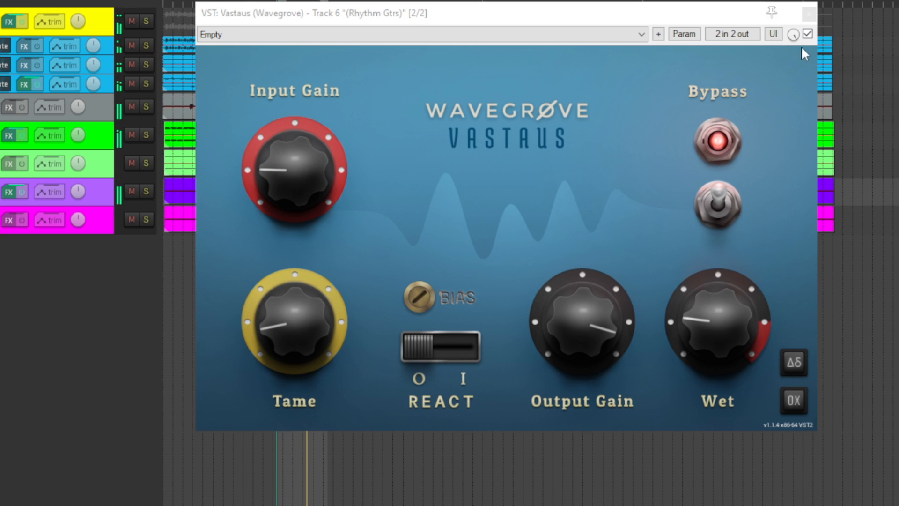
pyautogui.click(808, 34)
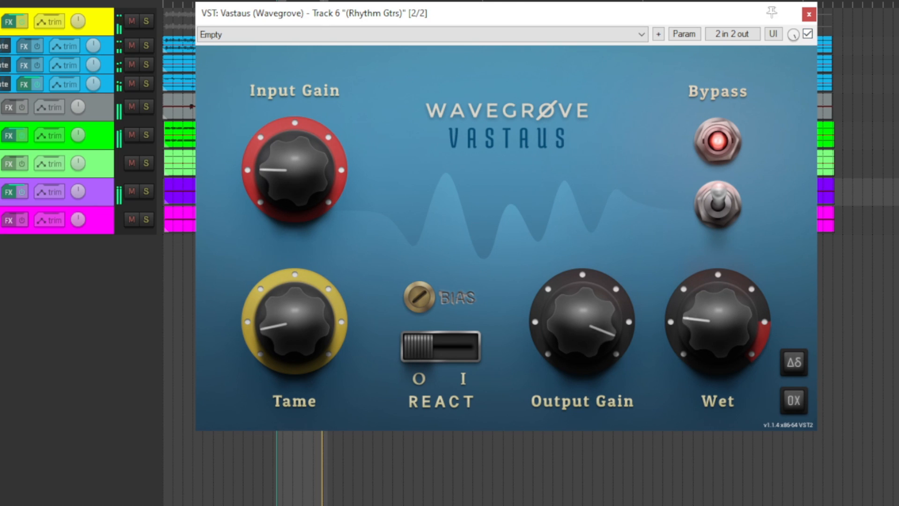
pyautogui.moveTo(718, 322); pyautogui.dragTo(718, 328)
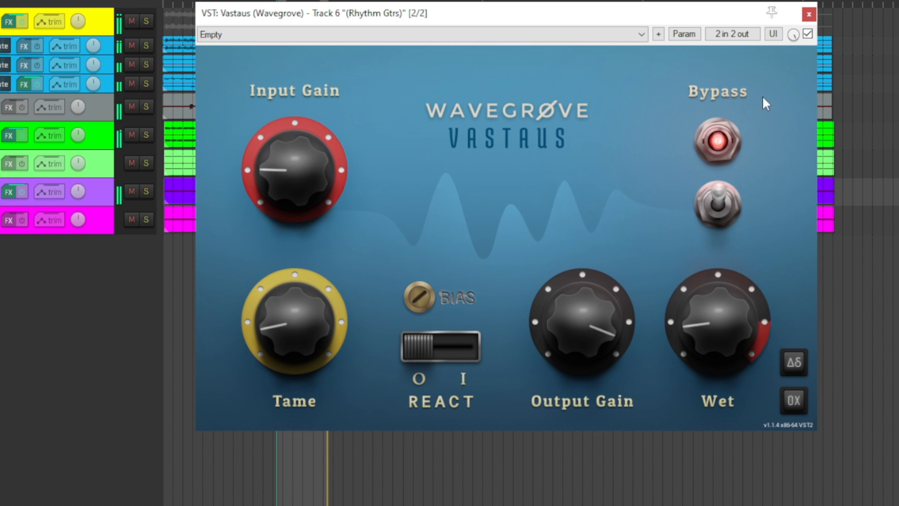
# - Reset Tame to its centre position and compare the rhythm guitars in the full mix with Vastaus bypassed and active
pyautogui.doubleClick(303, 333)
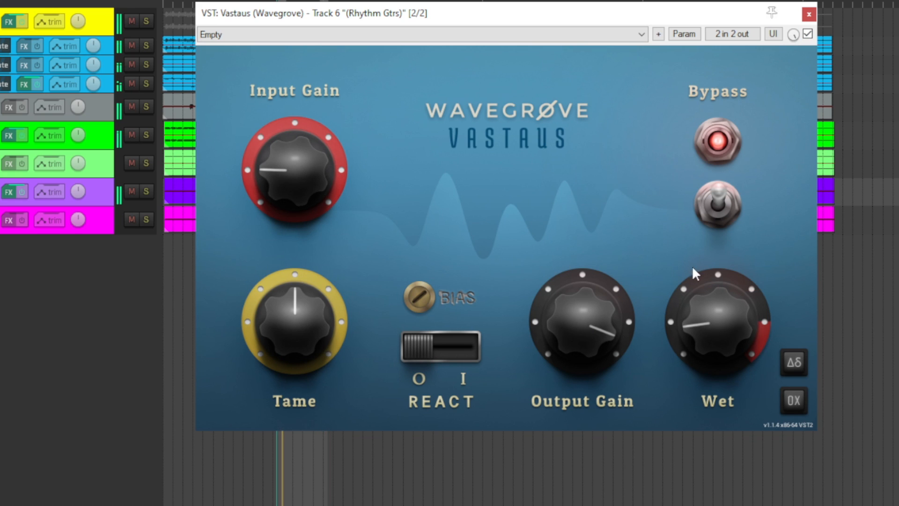
pyautogui.click(808, 34)
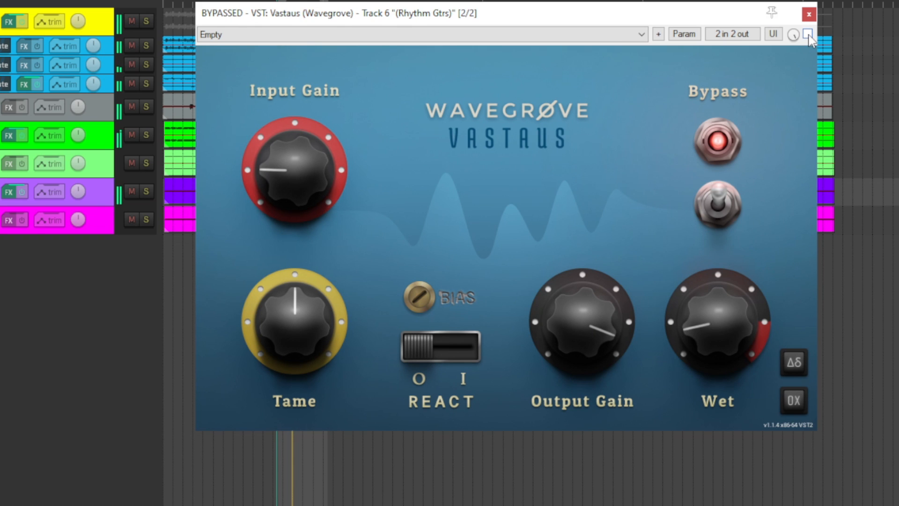
pyautogui.click(807, 34)
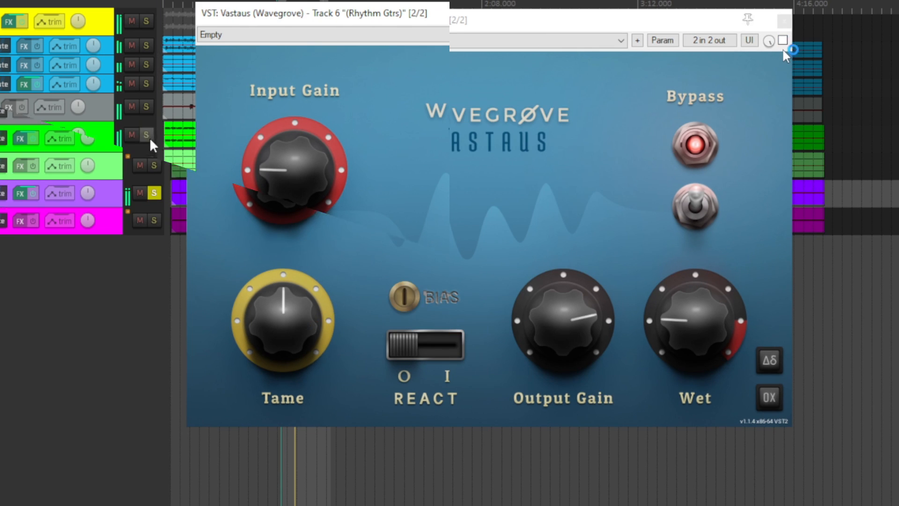
# - Compare the soloed scream vocals with Vastaus bypassed and active, trying Tame at its centre and near its maximum
pyautogui.click(783, 44)
pyautogui.click(783, 40)
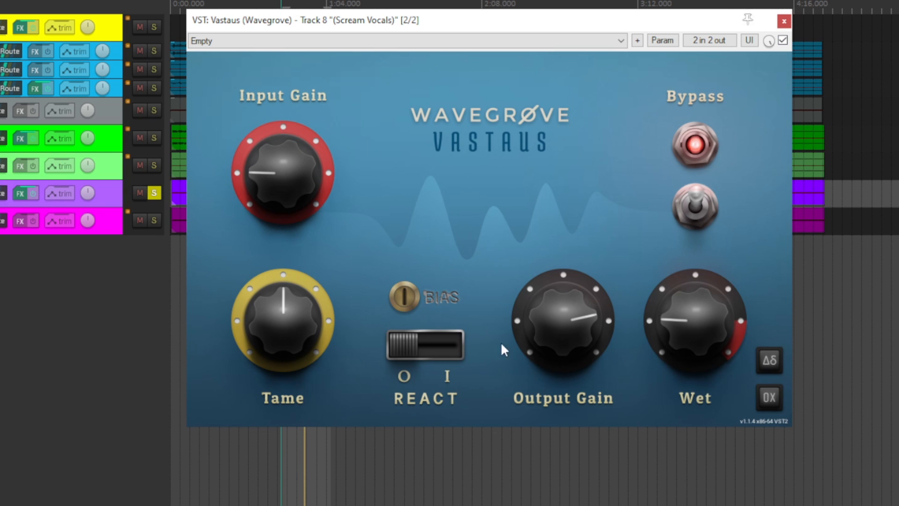
pyautogui.moveTo(283, 320); pyautogui.dragTo(283, 276)
pyautogui.click(783, 40)
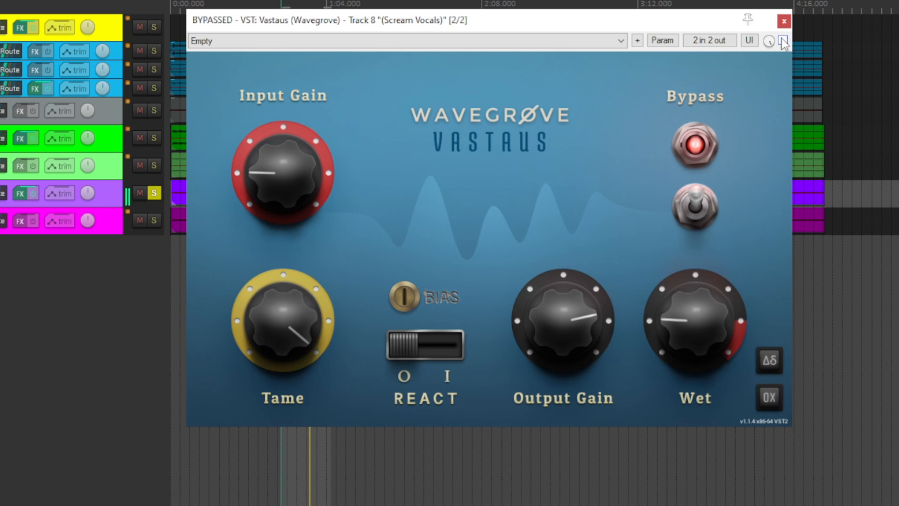
pyautogui.click(783, 40)
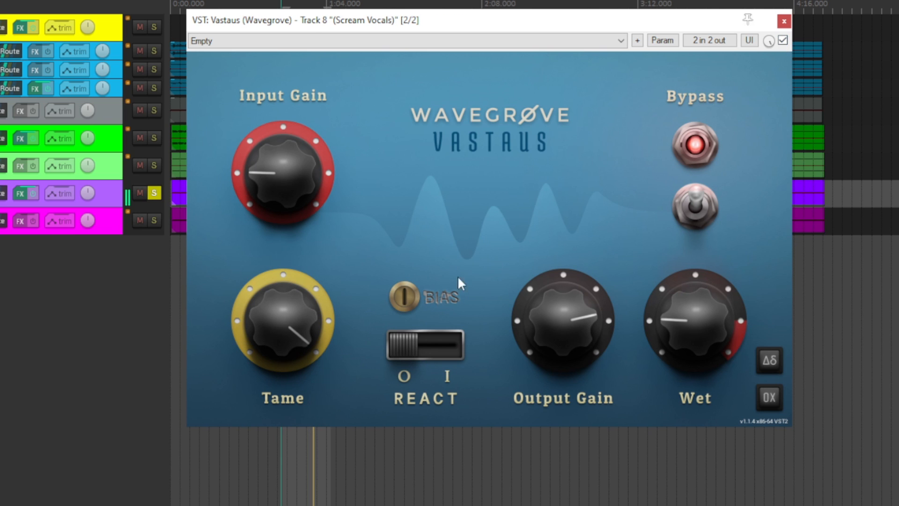
# - Raise Wet just above centre on the scream vocals, turn React on with Tame at minimum, and compare Vastaus bypassed and active
pyautogui.doubleClick(294, 327)
pyautogui.moveTo(672, 363); pyautogui.dragTo(691, 360)
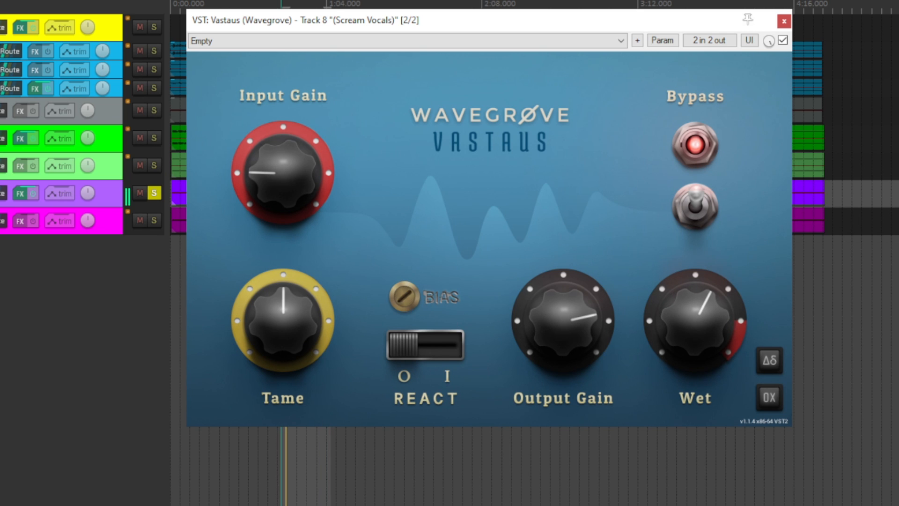
pyautogui.click(427, 344)
pyautogui.moveTo(294, 319); pyautogui.dragTo(293, 356)
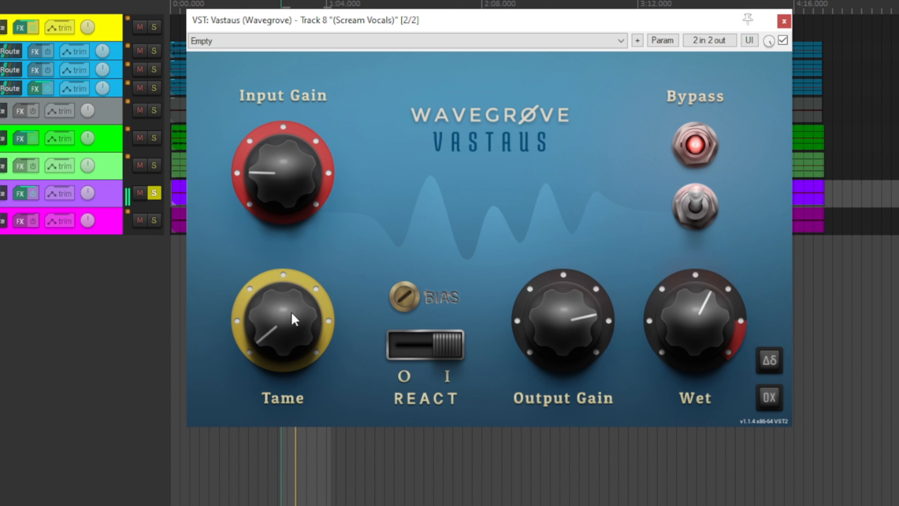
pyautogui.click(782, 41)
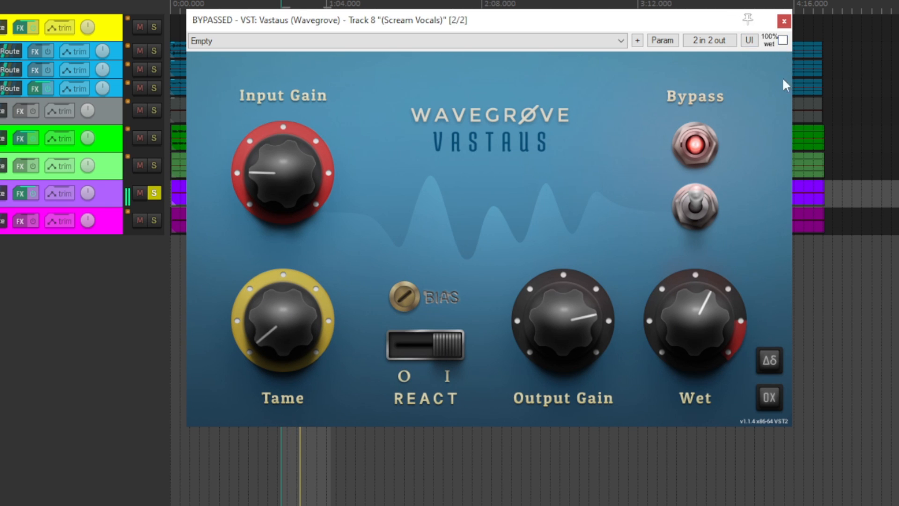
pyautogui.click(785, 45)
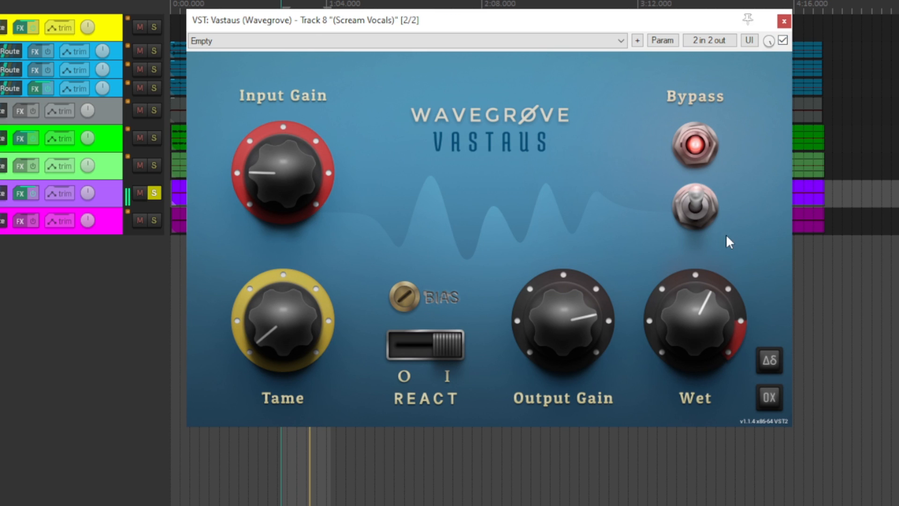
# - Try Wet at roughly a third with Tame and Bias centred on the scream vocals, comparing Vastaus bypassed and active
pyautogui.moveTo(702, 310); pyautogui.dragTo(622, 312)
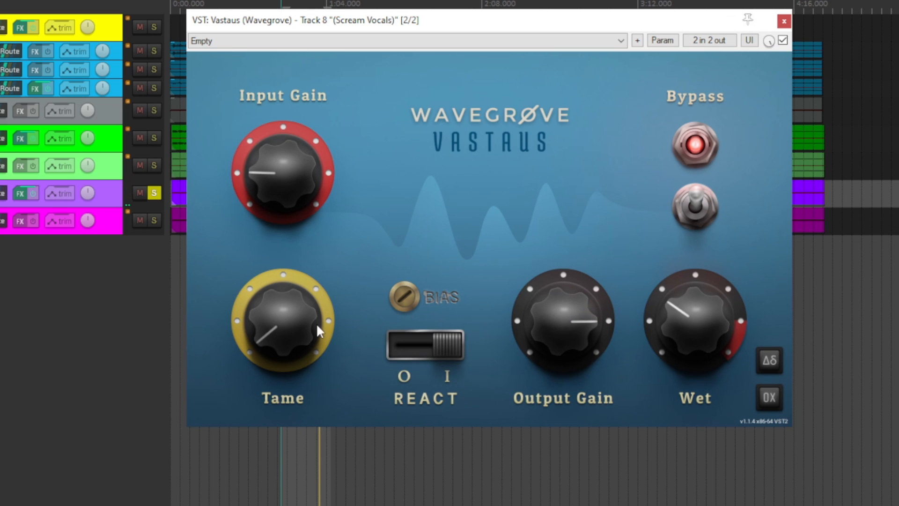
pyautogui.doubleClick(293, 318)
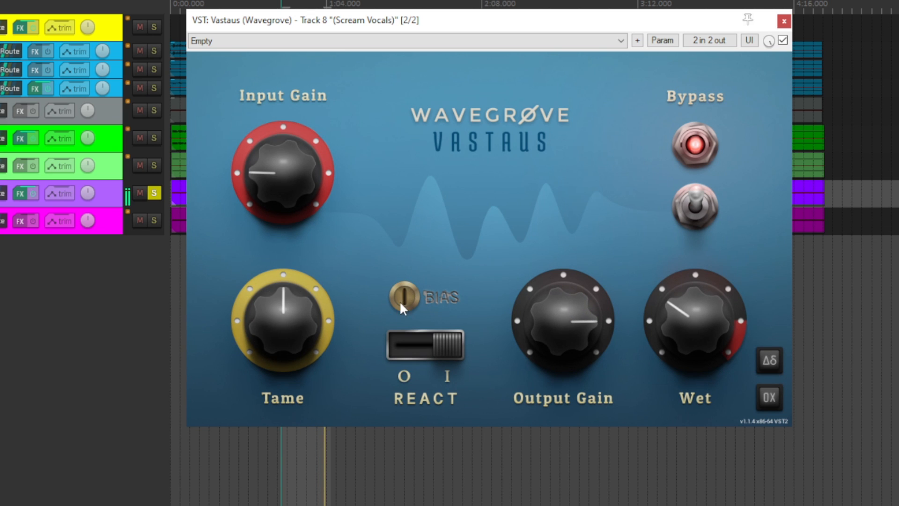
pyautogui.click(783, 41)
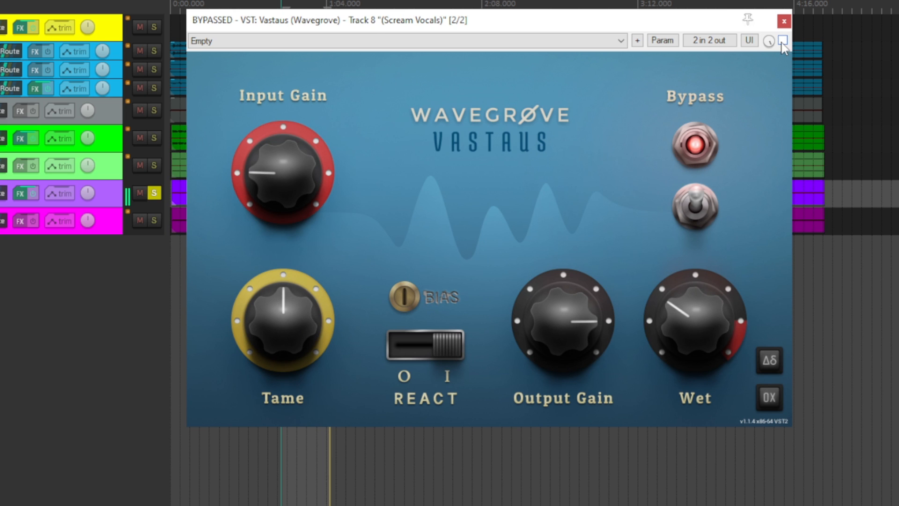
pyautogui.click(783, 40)
# - Unsolo the scream vocals and compare them in the full mix using Vastaus' own bypass switch
pyautogui.click(154, 193)
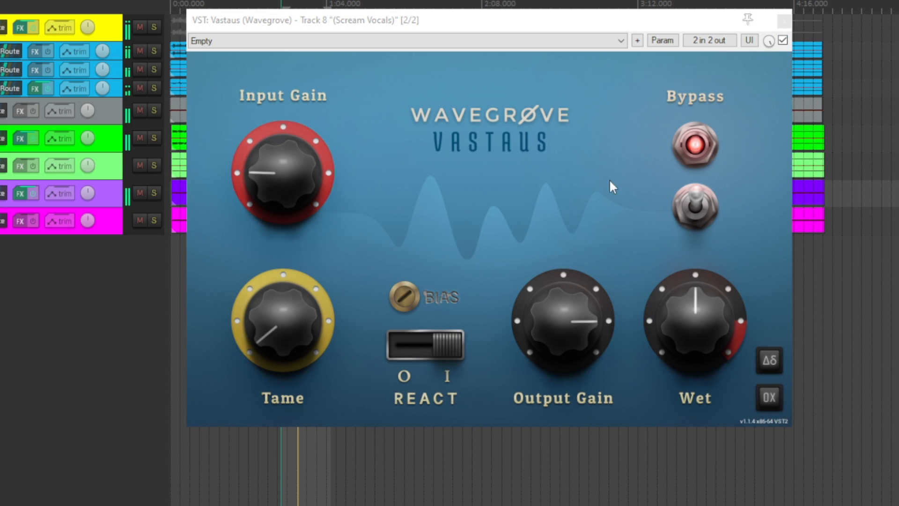
pyautogui.click(694, 206)
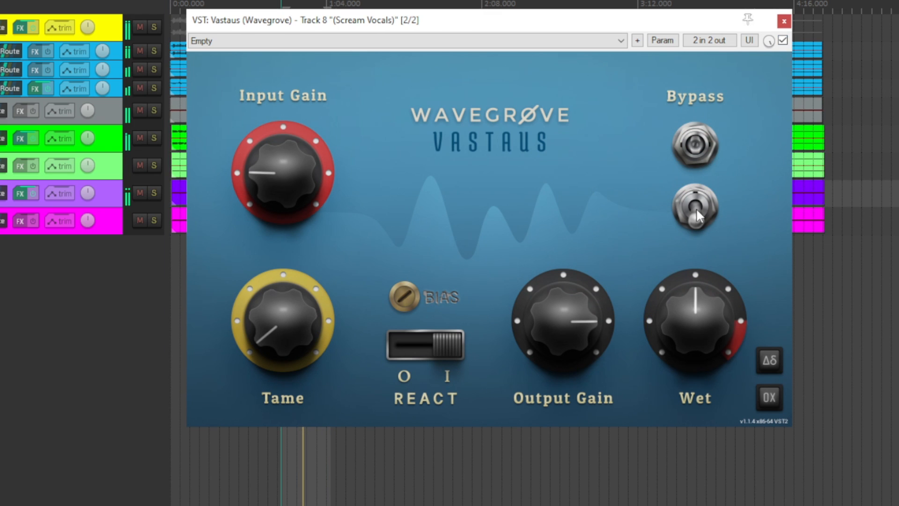
pyautogui.click(696, 207)
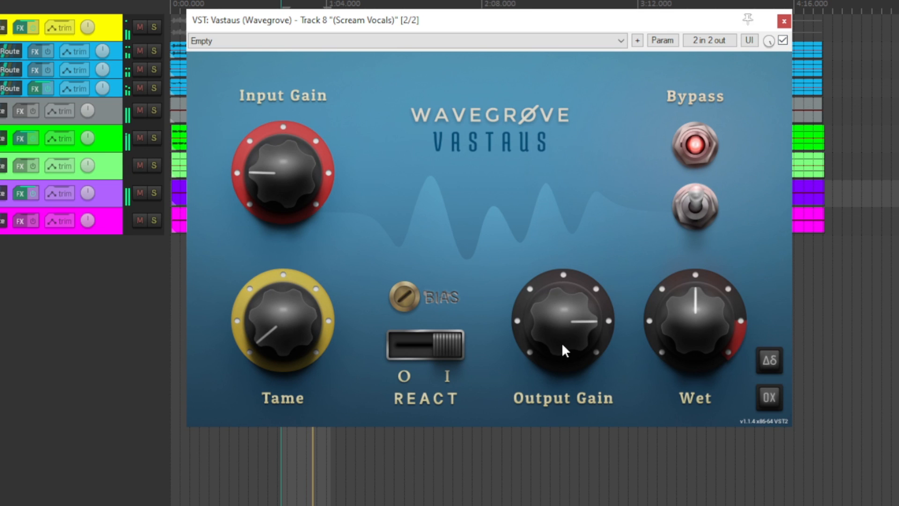
# - Lower Output Gain slightly and Wet to roughly a quarter on the scream vocals, raise Tame to about a quarter and toggle React
pyautogui.moveTo(562, 346); pyautogui.dragTo(562, 336)
pyautogui.moveTo(643, 323); pyautogui.dragTo(643, 336)
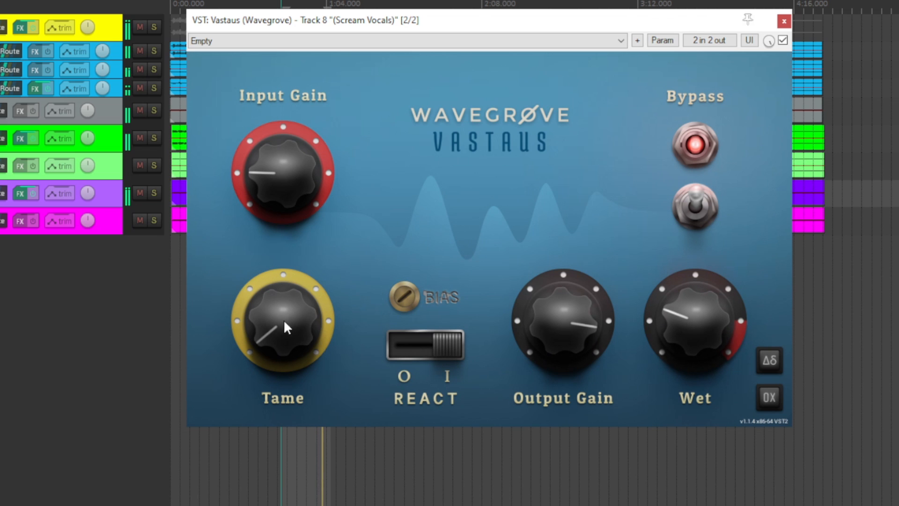
pyautogui.moveTo(287, 326); pyautogui.dragTo(287, 313)
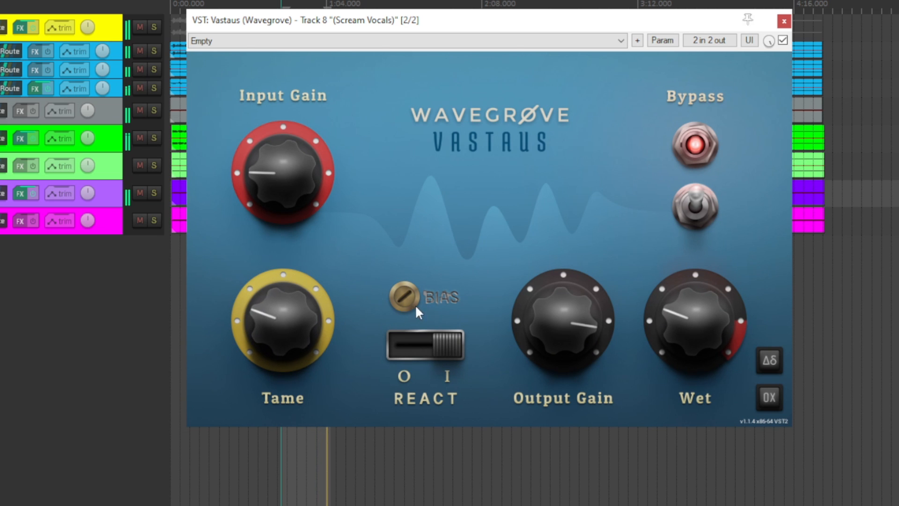
pyautogui.click(424, 349)
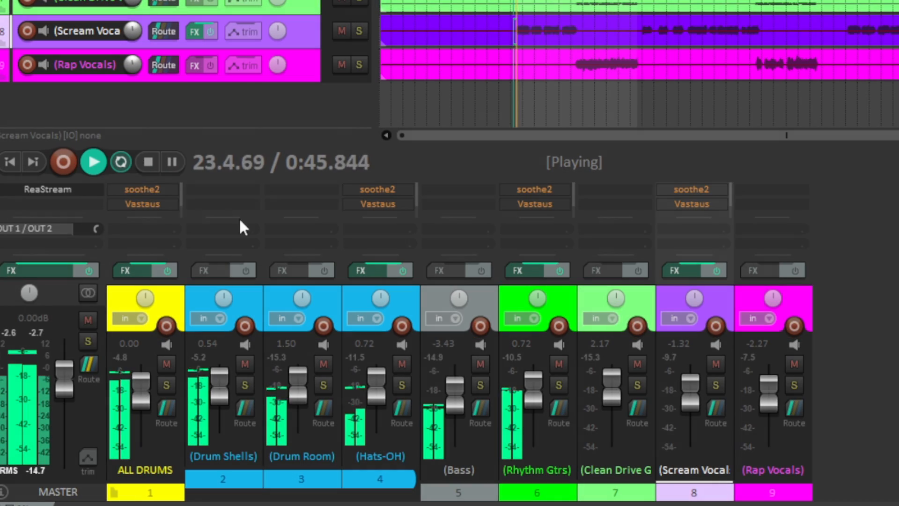
# - Enable soothe2 on the ALL DRUMS, Hats-OH, Rhythm Gtrs and Scream Vocals tracks and listen to the full mix
pyautogui.keyDown('shift'); pyautogui.click(154, 189); pyautogui.keyUp('shift')
pyautogui.keyDown('shift'); pyautogui.click(367, 189); pyautogui.keyUp('shift')
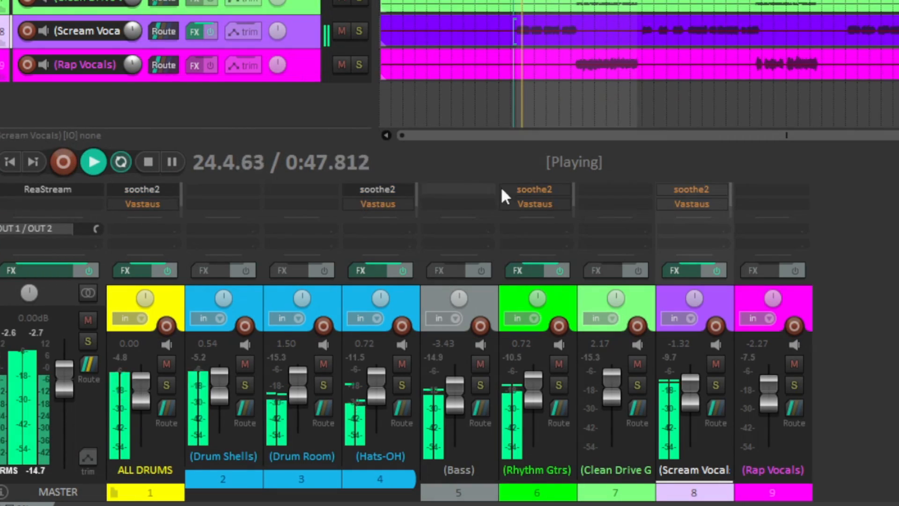
pyautogui.keyDown('shift'); pyautogui.click(515, 188); pyautogui.keyUp('shift')
pyautogui.keyDown('shift'); pyautogui.click(695, 190); pyautogui.keyUp('shift')
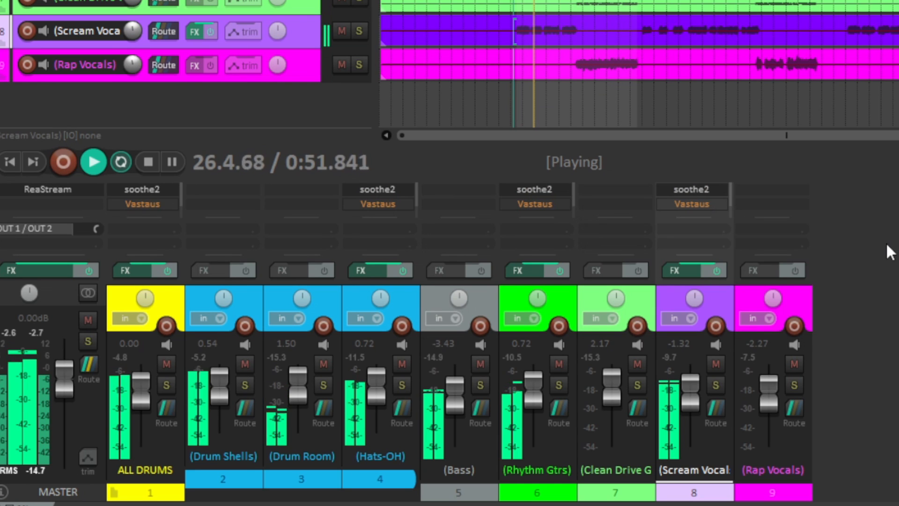
# - Bypass soothe2 again on the Scream Vocals, Rhythm Gtrs, Hats-OH and ALL DRUMS tracks
pyautogui.keyDown('shift'); pyautogui.click(695, 193); pyautogui.keyUp('shift')
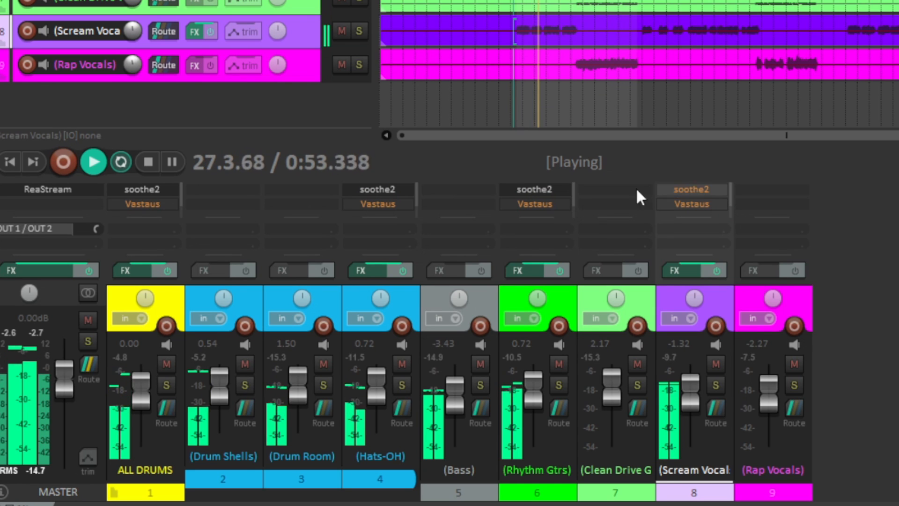
pyautogui.keyDown('shift'); pyautogui.click(543, 189); pyautogui.keyUp('shift')
pyautogui.keyDown('shift'); pyautogui.click(147, 188); pyautogui.keyUp('shift')
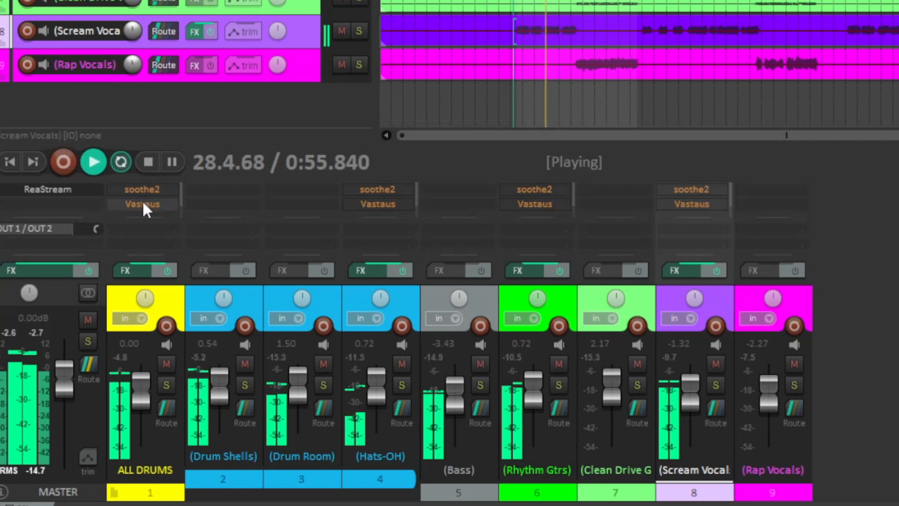
# - Enable Vastaus on the ALL DRUMS, Hats-OH, Rhythm Gtrs and Scream Vocals tracks and listen to the full mix
pyautogui.keyDown('shift'); pyautogui.click(142, 204); pyautogui.keyUp('shift')
pyautogui.keyDown('shift'); pyautogui.click(357, 204); pyautogui.keyUp('shift')
pyautogui.keyDown('shift'); pyautogui.click(538, 204); pyautogui.keyUp('shift')
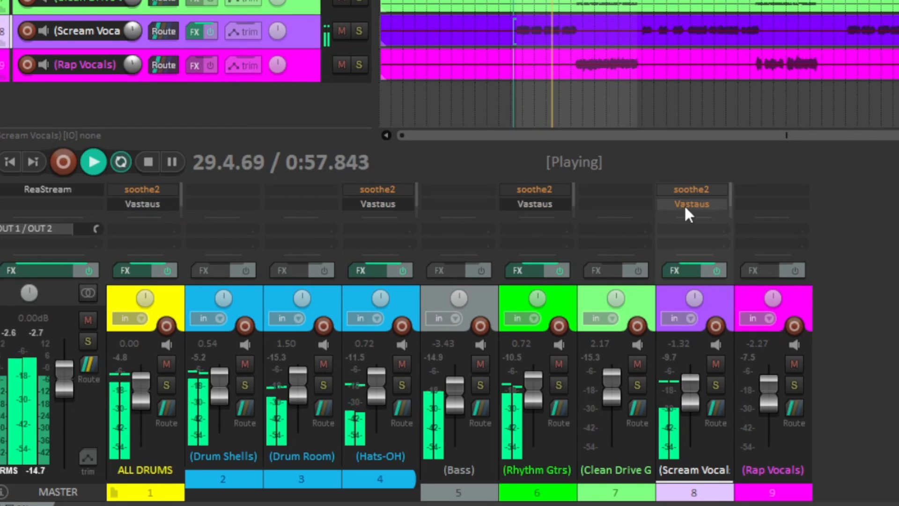
pyautogui.keyDown('shift'); pyautogui.click(684, 204); pyautogui.keyUp('shift')
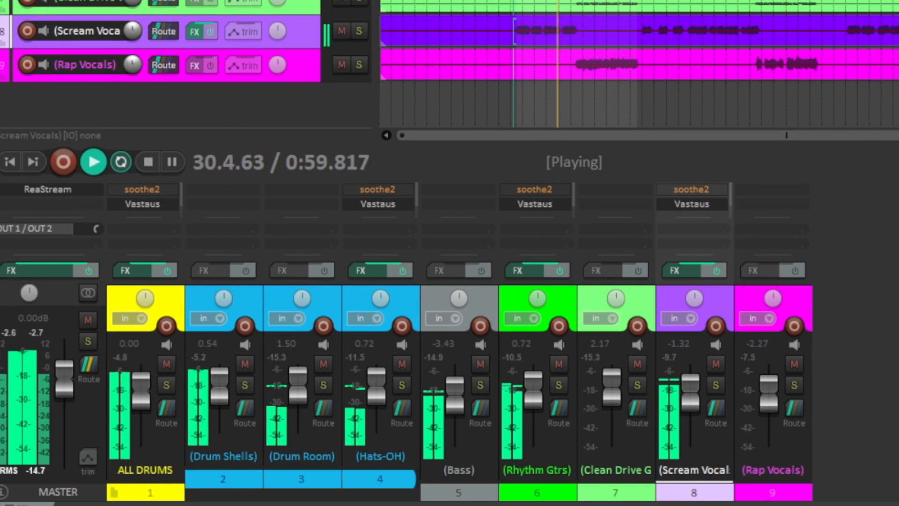
# - Bypass Vastaus again on the Scream Vocals, Rhythm Gtrs, ALL DRUMS and Hats-OH tracks
pyautogui.keyDown('shift'); pyautogui.click(698, 205); pyautogui.keyUp('shift')
pyautogui.keyDown('shift'); pyautogui.click(543, 204); pyautogui.keyUp('shift')
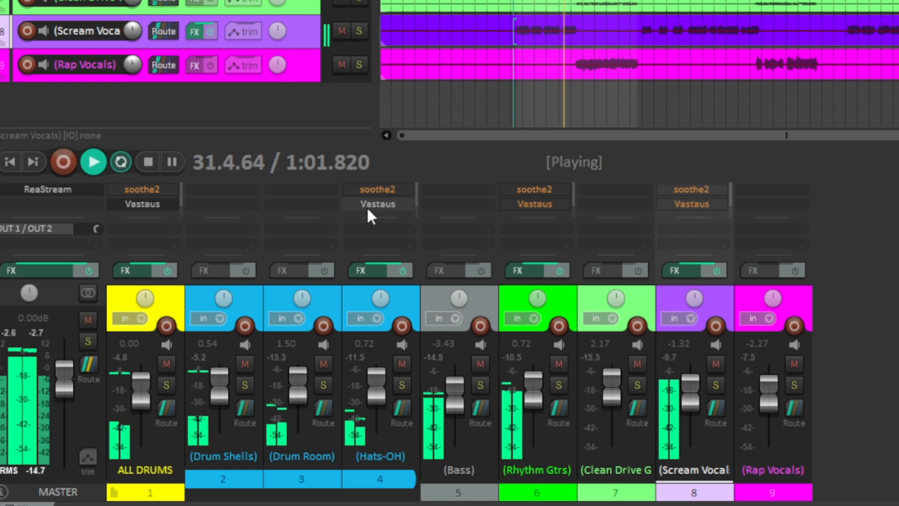
pyautogui.keyDown('shift'); pyautogui.click(142, 204); pyautogui.keyUp('shift')
pyautogui.keyDown('shift'); pyautogui.click(378, 204); pyautogui.keyUp('shift')
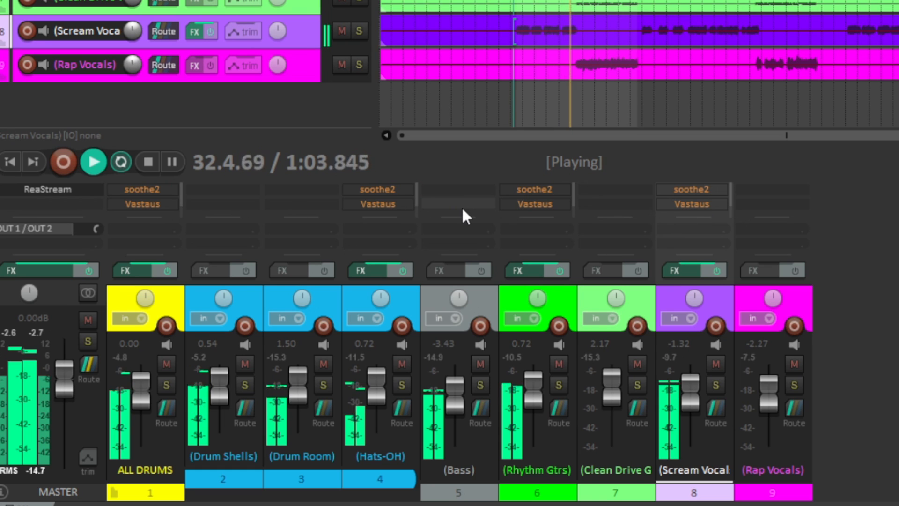
# - Enable soothe2 on the ALL DRUMS, Hats-OH, Rhythm Gtrs and Scream Vocals tracks to hear it during the rap vocal section
pyautogui.keyDown('shift'); pyautogui.click(142, 189); pyautogui.keyUp('shift')
pyautogui.keyDown('shift'); pyautogui.click(370, 189); pyautogui.keyUp('shift')
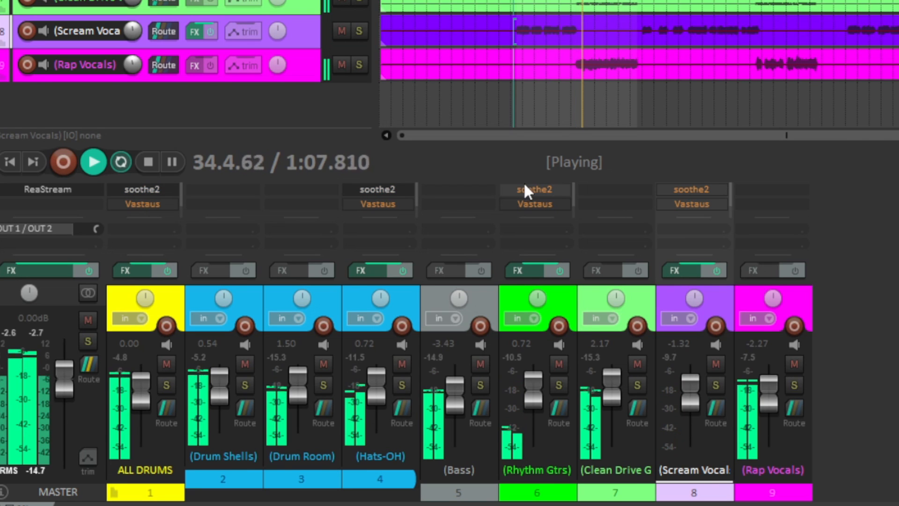
pyautogui.keyDown('shift'); pyautogui.click(526, 189); pyautogui.keyUp('shift')
pyautogui.keyDown('shift'); pyautogui.click(672, 189); pyautogui.keyUp('shift')
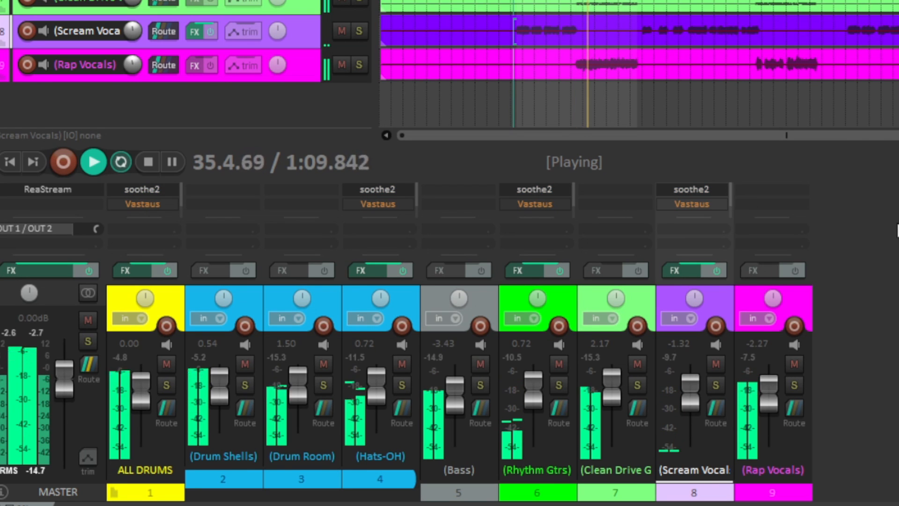
# - Bypass soothe2 on the Scream Vocals, Rhythm Gtrs, Hats-OH and ALL DRUMS tracks while the mix keeps playing
pyautogui.keyDown('shift'); pyautogui.click(687, 188); pyautogui.keyUp('shift')
pyautogui.keyDown('shift'); pyautogui.click(525, 188); pyautogui.keyUp('shift')
pyautogui.keyDown('shift'); pyautogui.click(385, 189); pyautogui.keyUp('shift')
pyautogui.keyDown('shift'); pyautogui.click(148, 190); pyautogui.keyUp('shift')
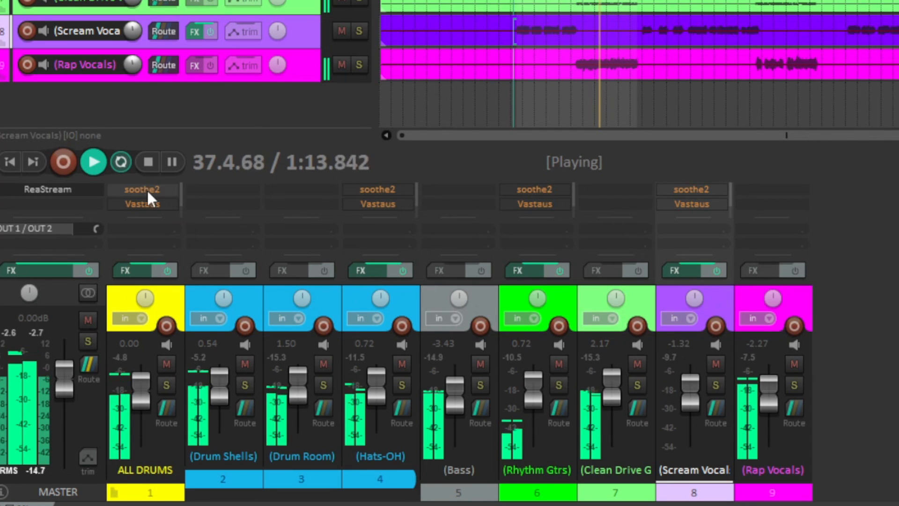
# - Enable Vastaus on the ALL DRUMS, Hats-OH, Rhythm Gtrs and Scream Vocals tracks to hear it during the rap vocal section
pyautogui.keyDown('shift'); pyautogui.click(146, 204); pyautogui.keyUp('shift')
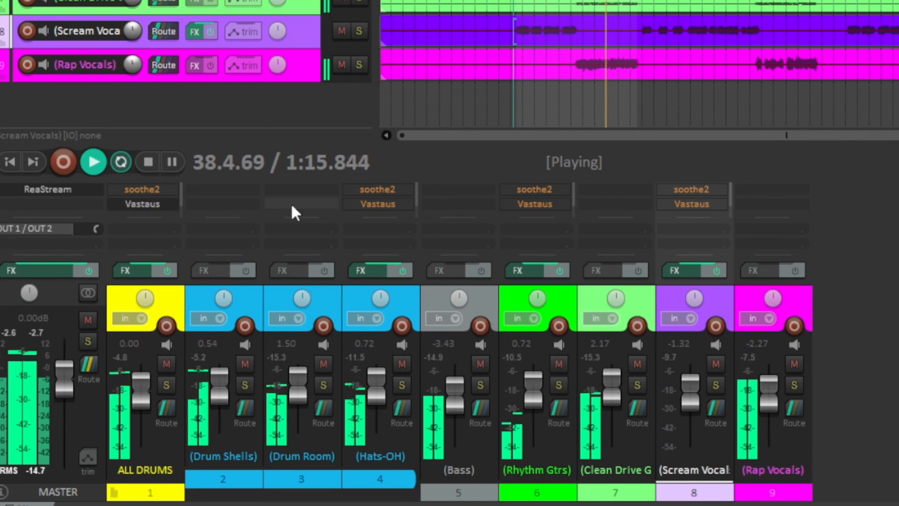
pyautogui.keyDown('shift'); pyautogui.click(378, 204); pyautogui.keyUp('shift')
pyautogui.keyDown('shift'); pyautogui.click(535, 205); pyautogui.keyUp('shift')
pyautogui.keyDown('shift'); pyautogui.click(692, 204); pyautogui.keyUp('shift')
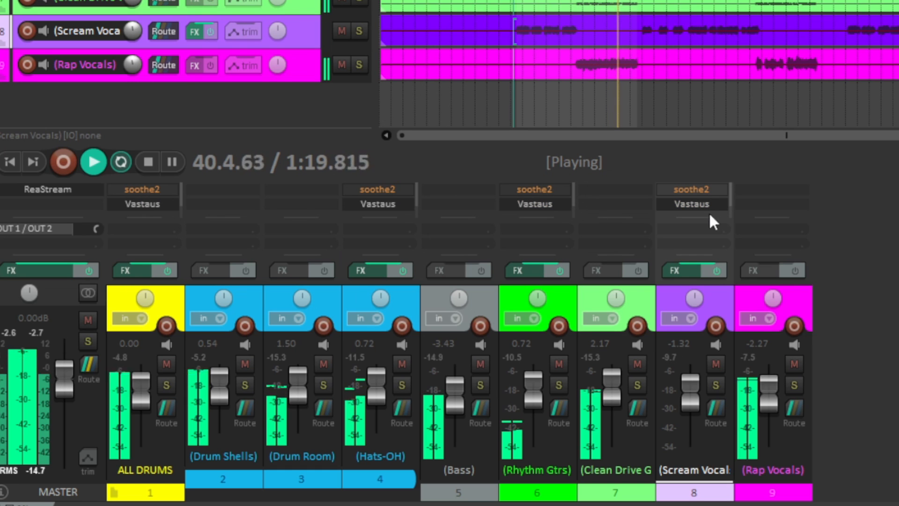
# - Bypass Vastaus on the Scream Vocals, Rhythm Gtrs, Hats-OH and ALL DRUMS tracks while the mix keeps playing
pyautogui.keyDown('shift'); pyautogui.click(691, 204); pyautogui.keyUp('shift')
pyautogui.keyDown('shift'); pyautogui.click(538, 205); pyautogui.keyUp('shift')
pyautogui.keyDown('shift'); pyautogui.click(377, 204); pyautogui.keyUp('shift')
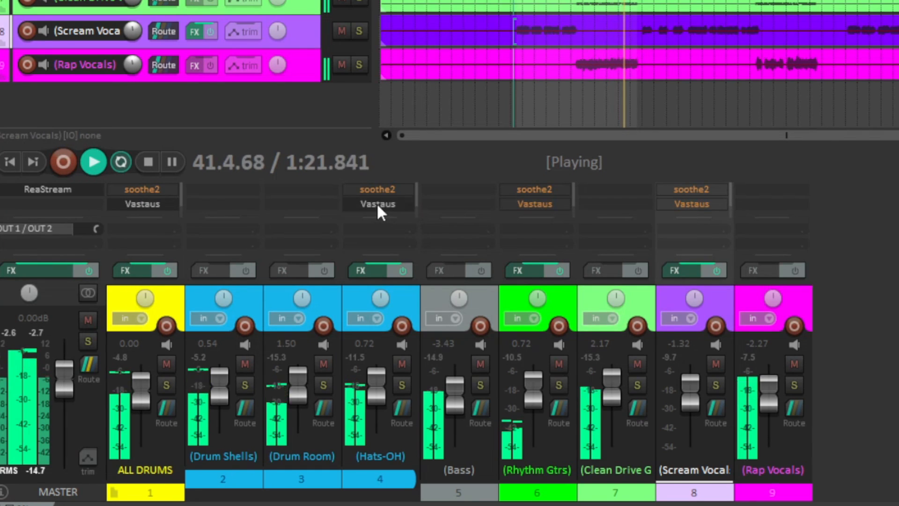
pyautogui.keyDown('shift'); pyautogui.click(142, 203); pyautogui.keyUp('shift')
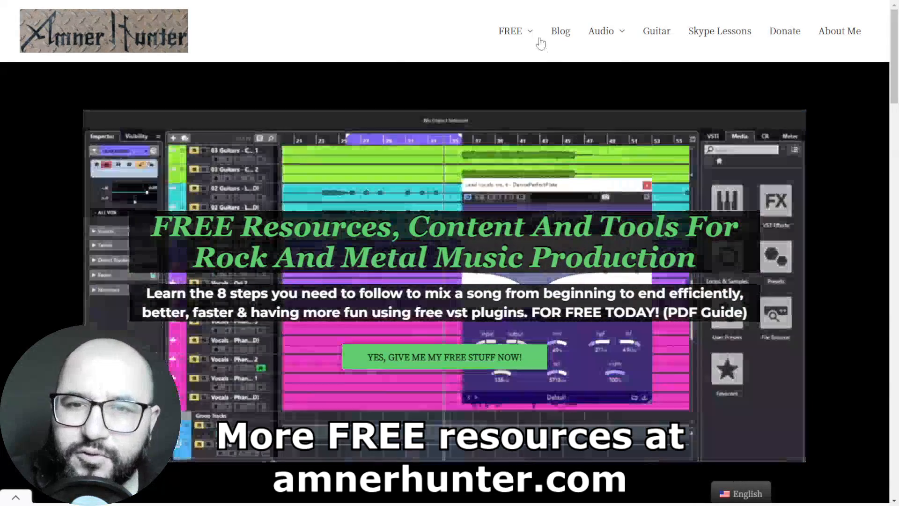
pyautogui.moveTo(527, 42)
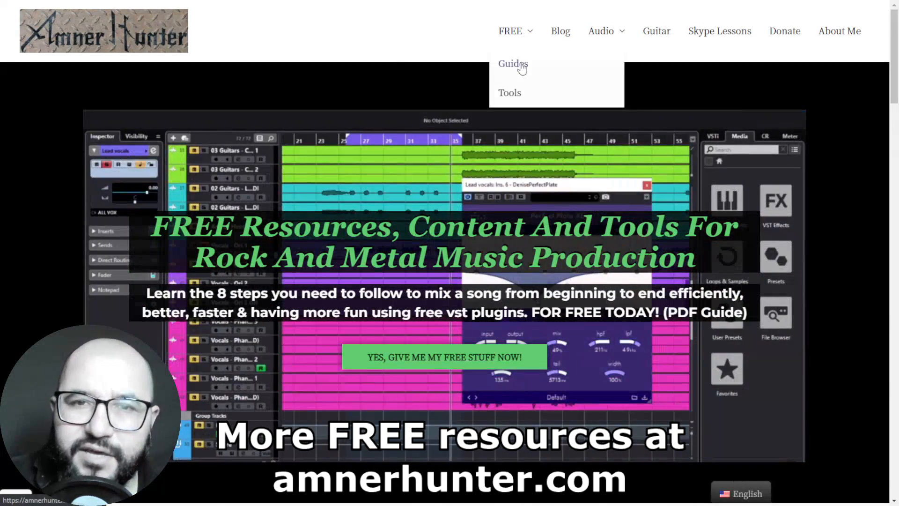